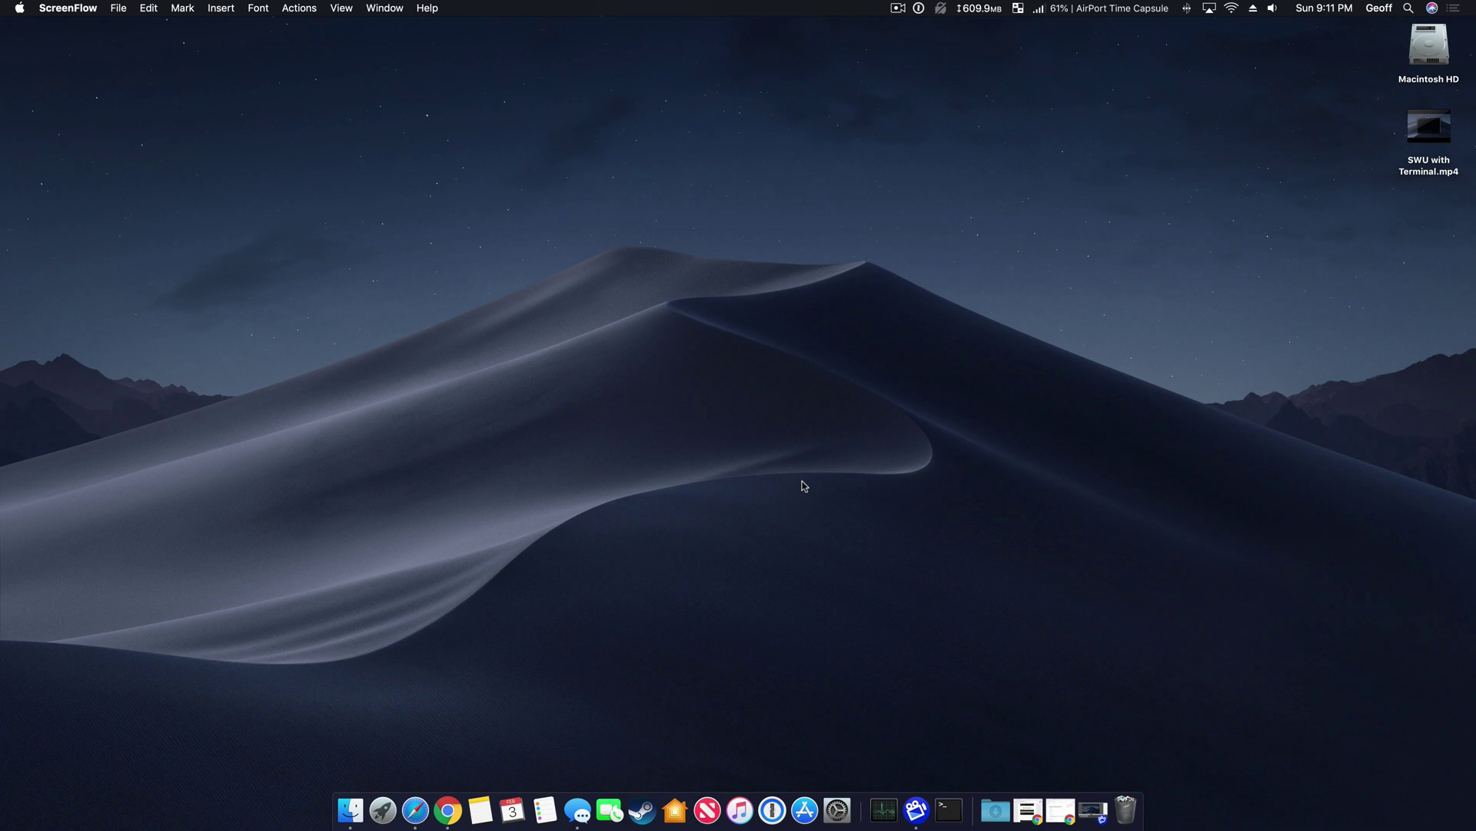
- Place the encoding article on the left and expand its MP4, AAC-LC, H.264 details
click(1060, 813)
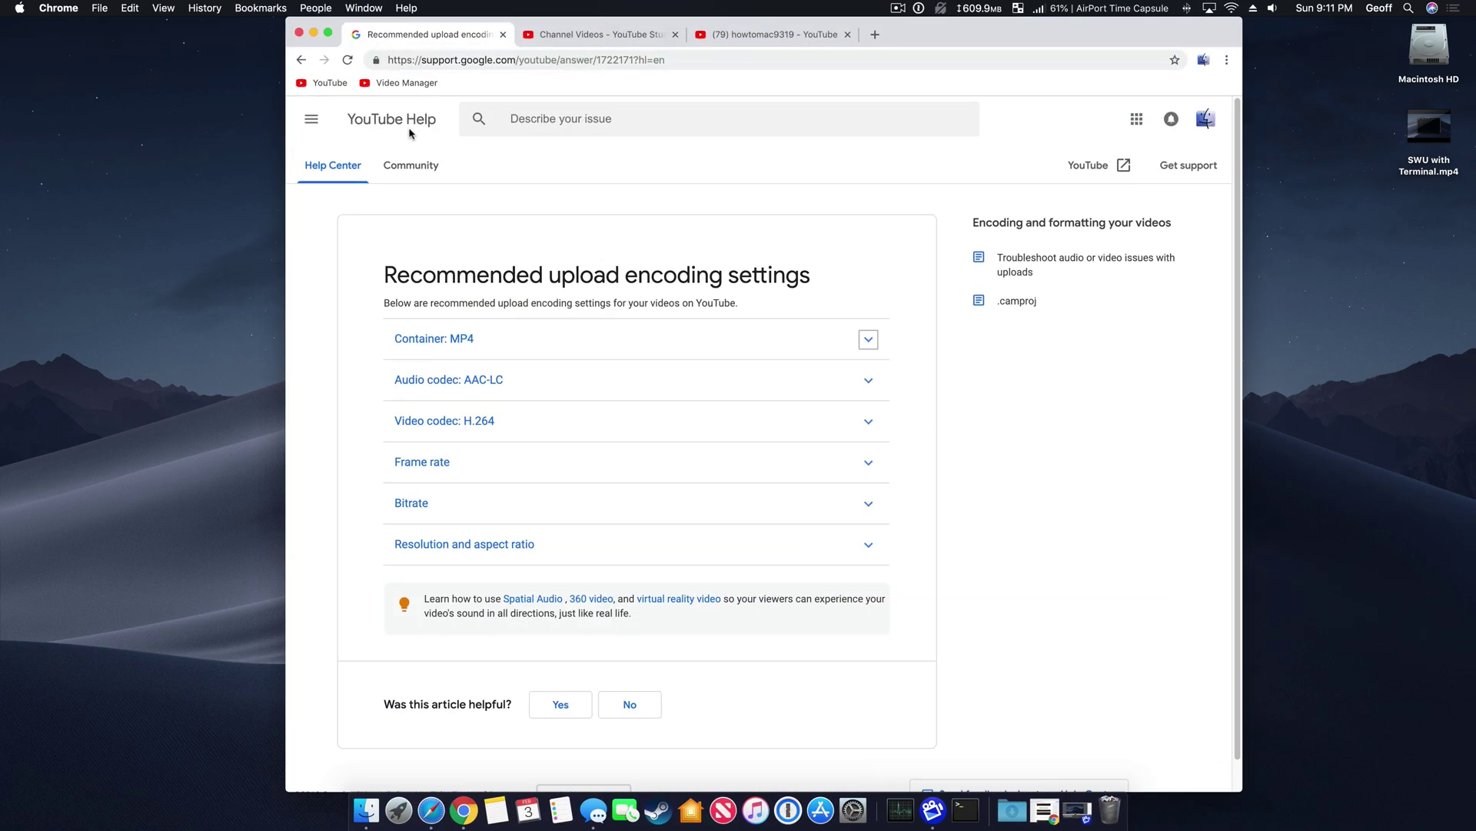
drag(965, 37, 681, 38)
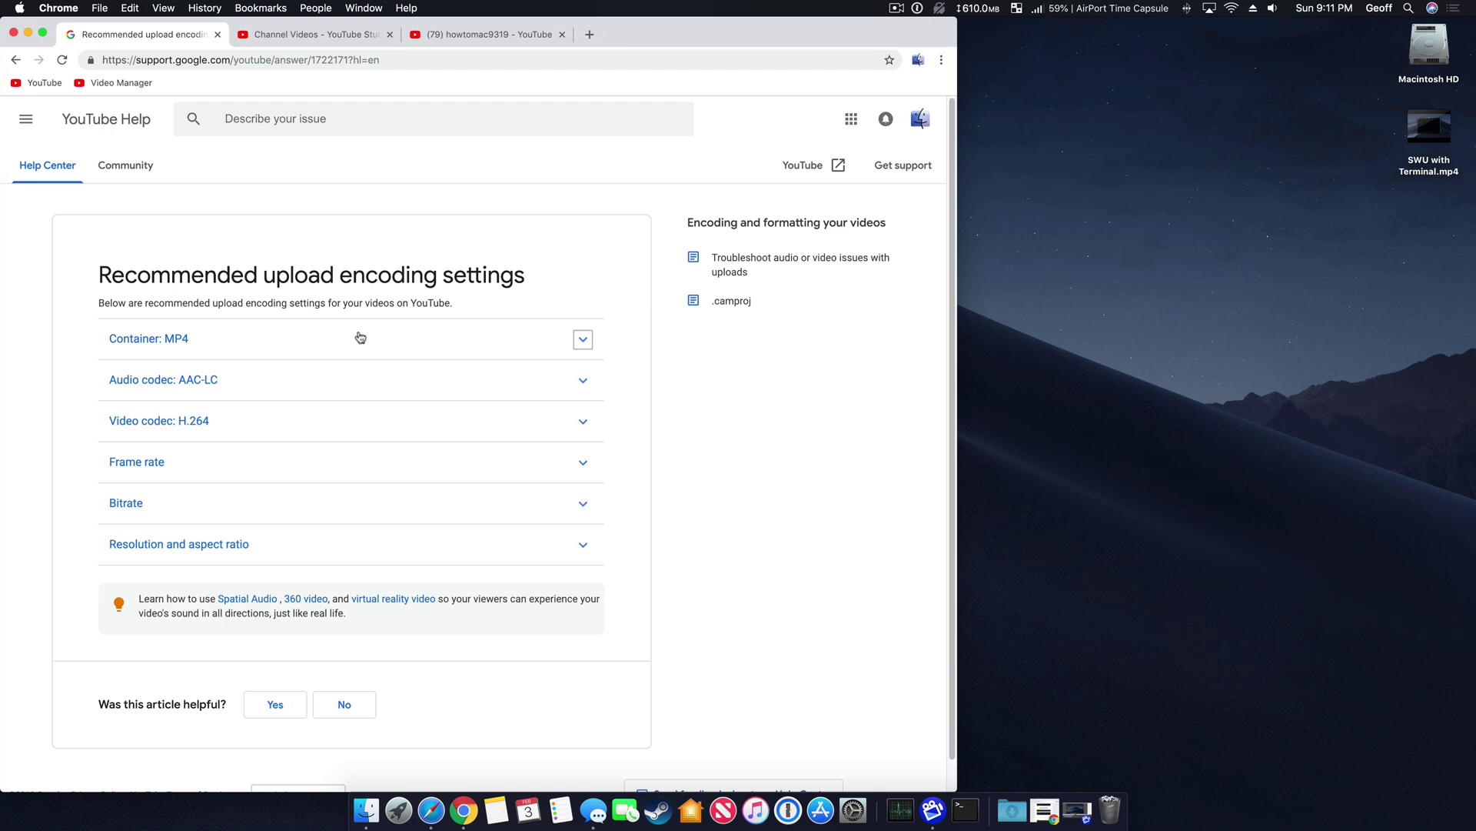
click(461, 338)
click(362, 432)
scroll(366, 428, down, 1)
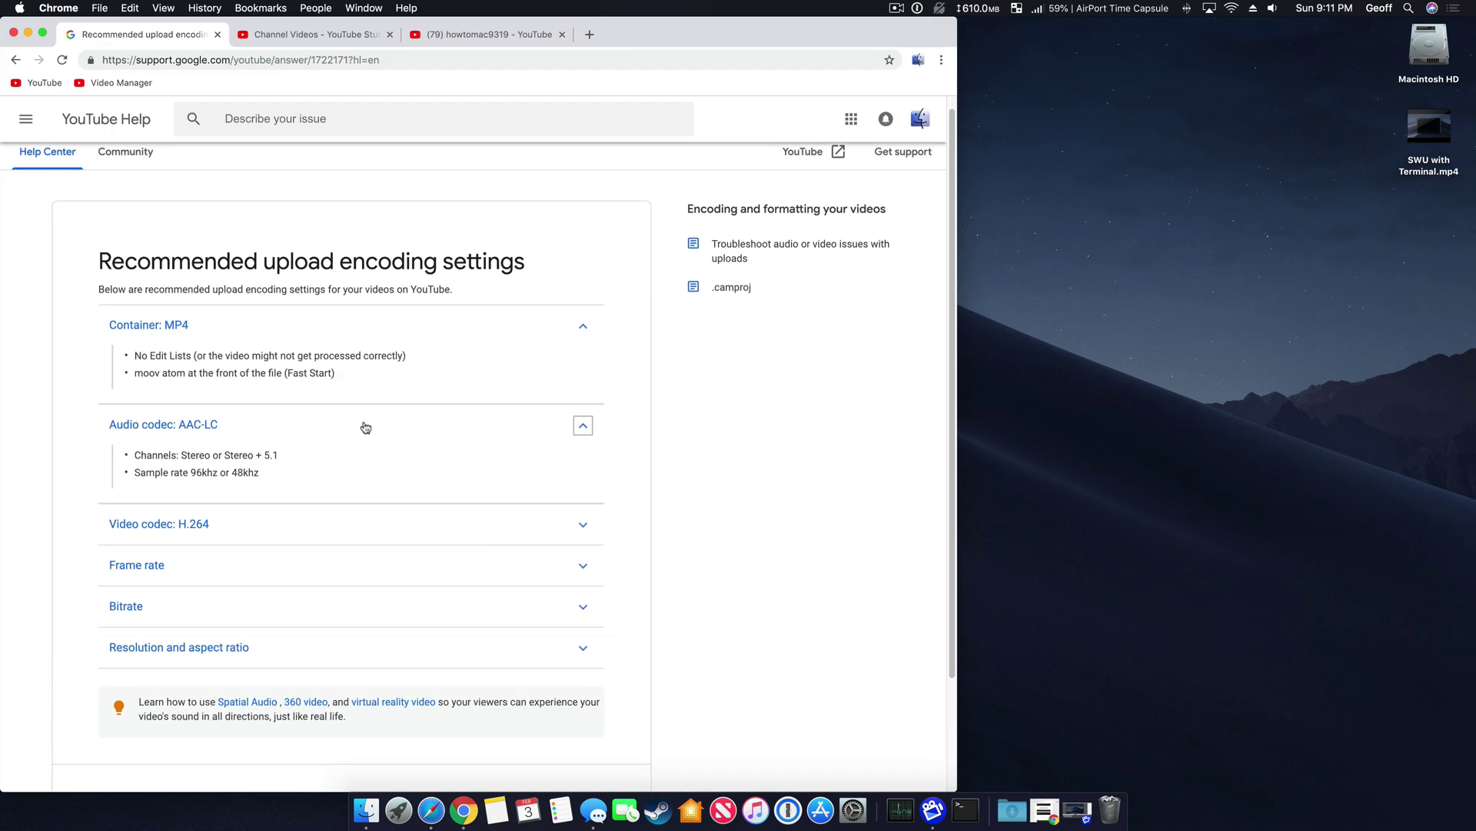
click(362, 515)
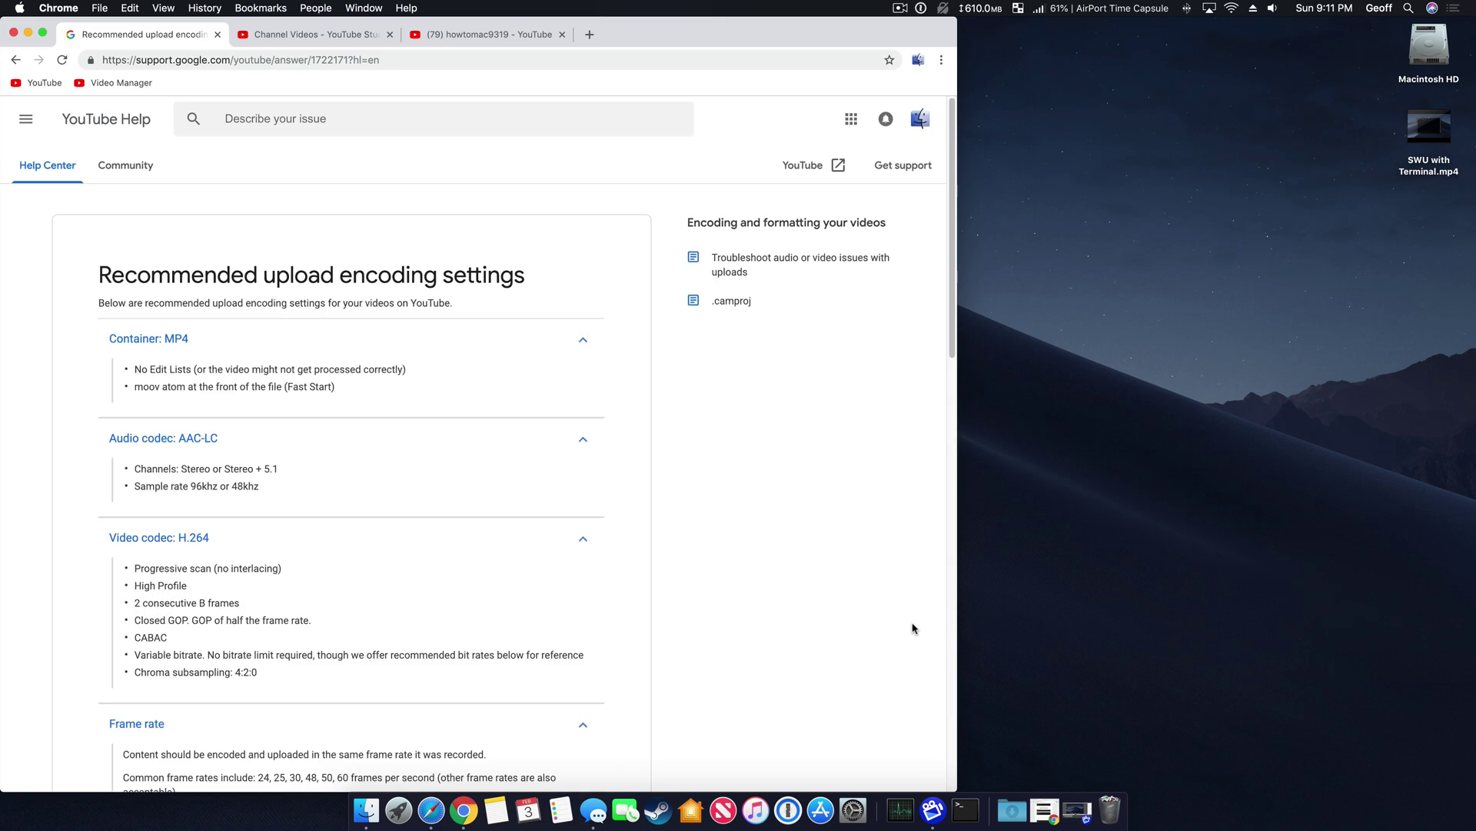
drag(957, 690, 800, 642)
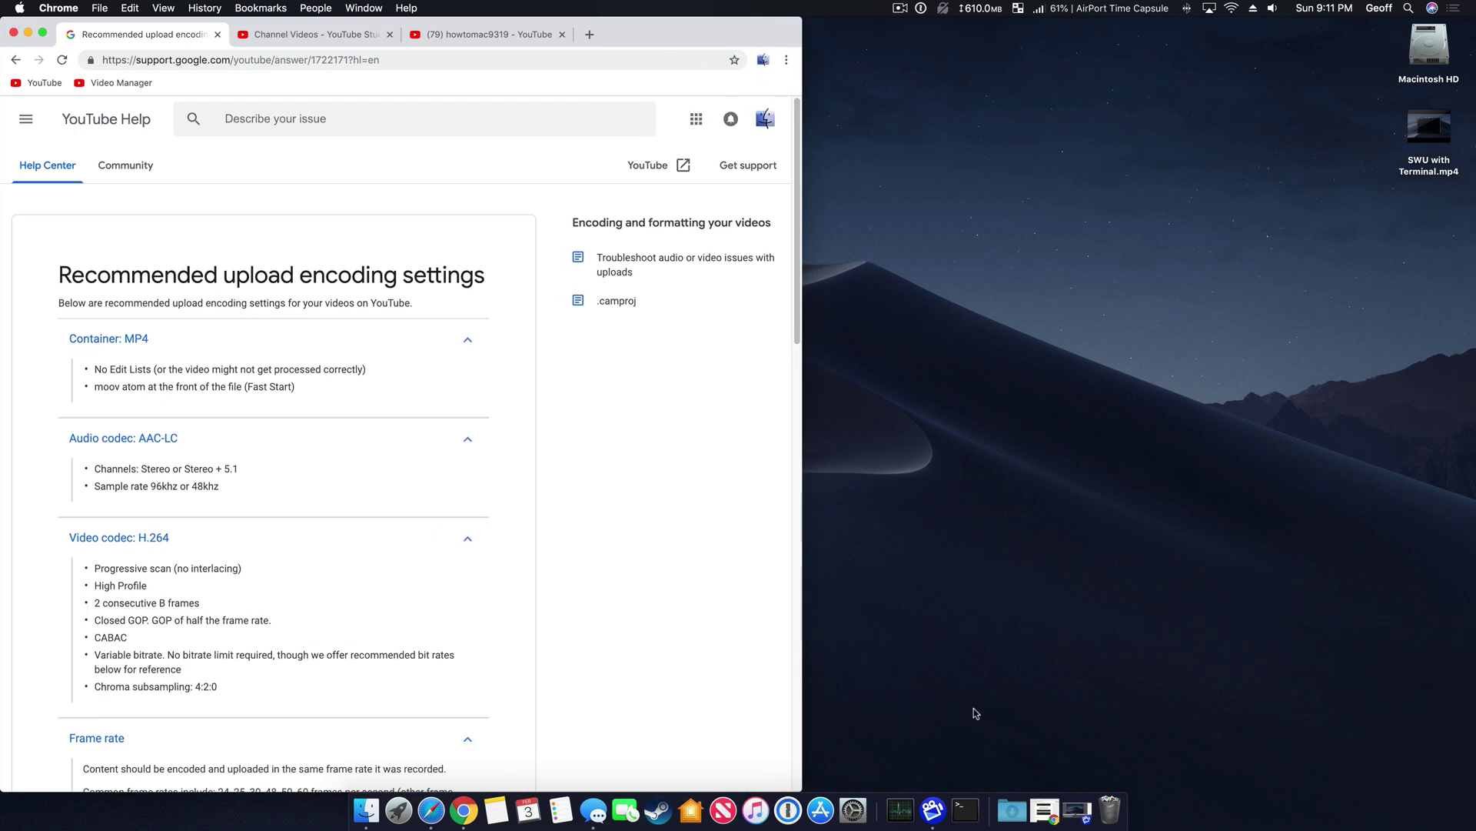
click(1077, 810)
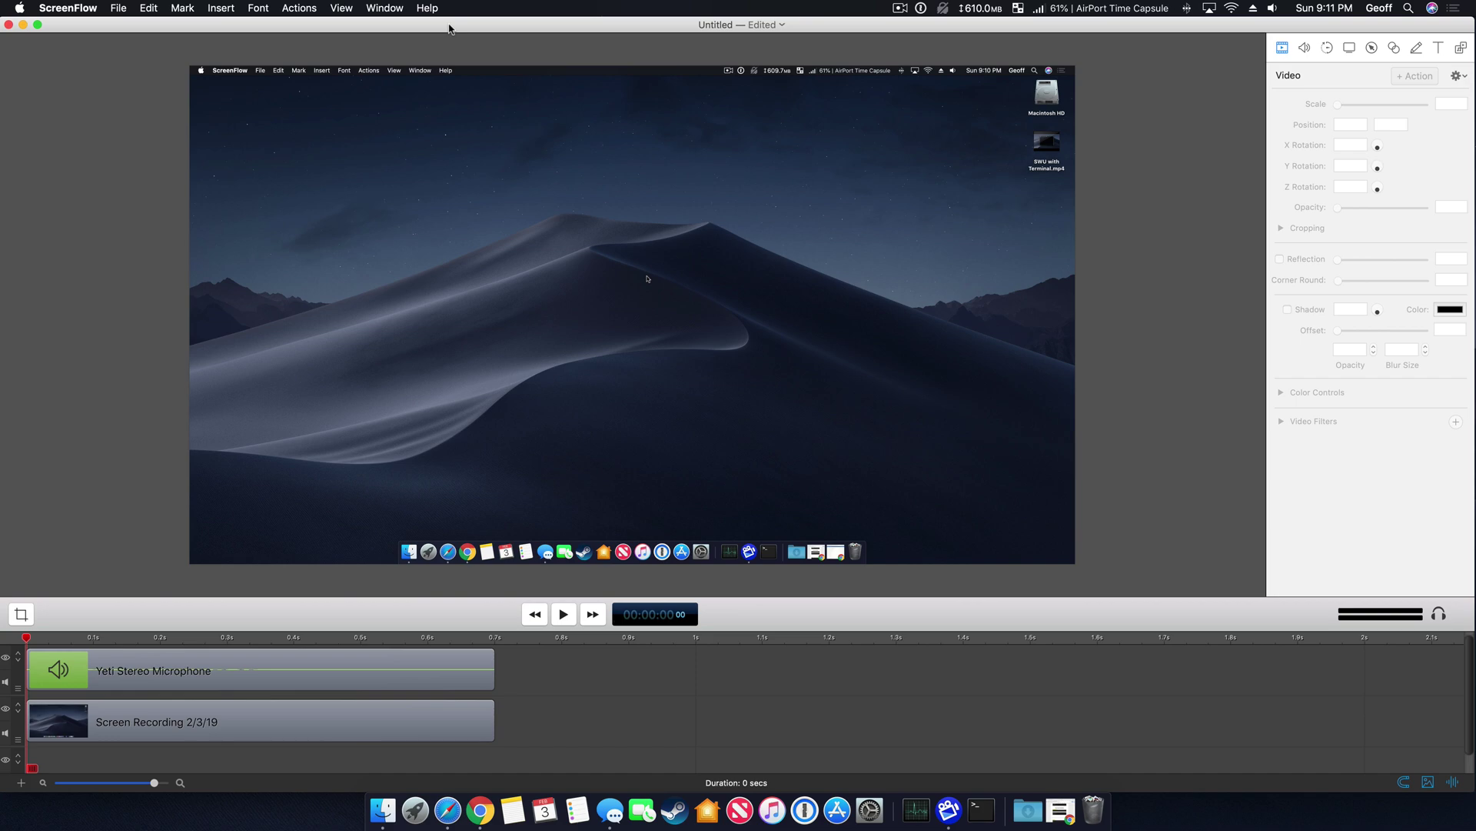
- Move the Untitled ScreenFlow project window to the right, beside the article
drag(450, 28, 912, 28)
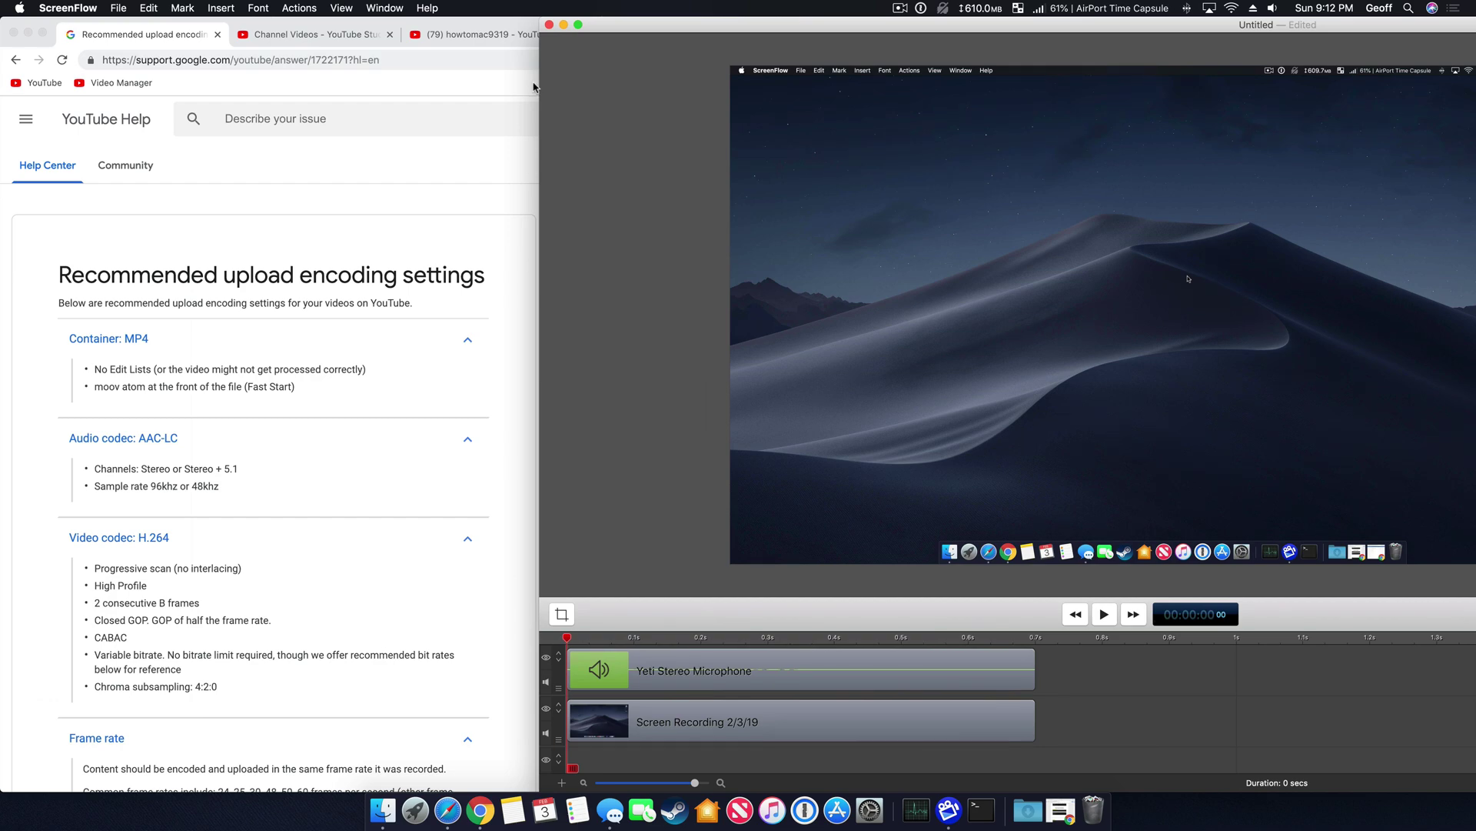
- Open the Export dialog for the recording from the File menu
click(259, 9)
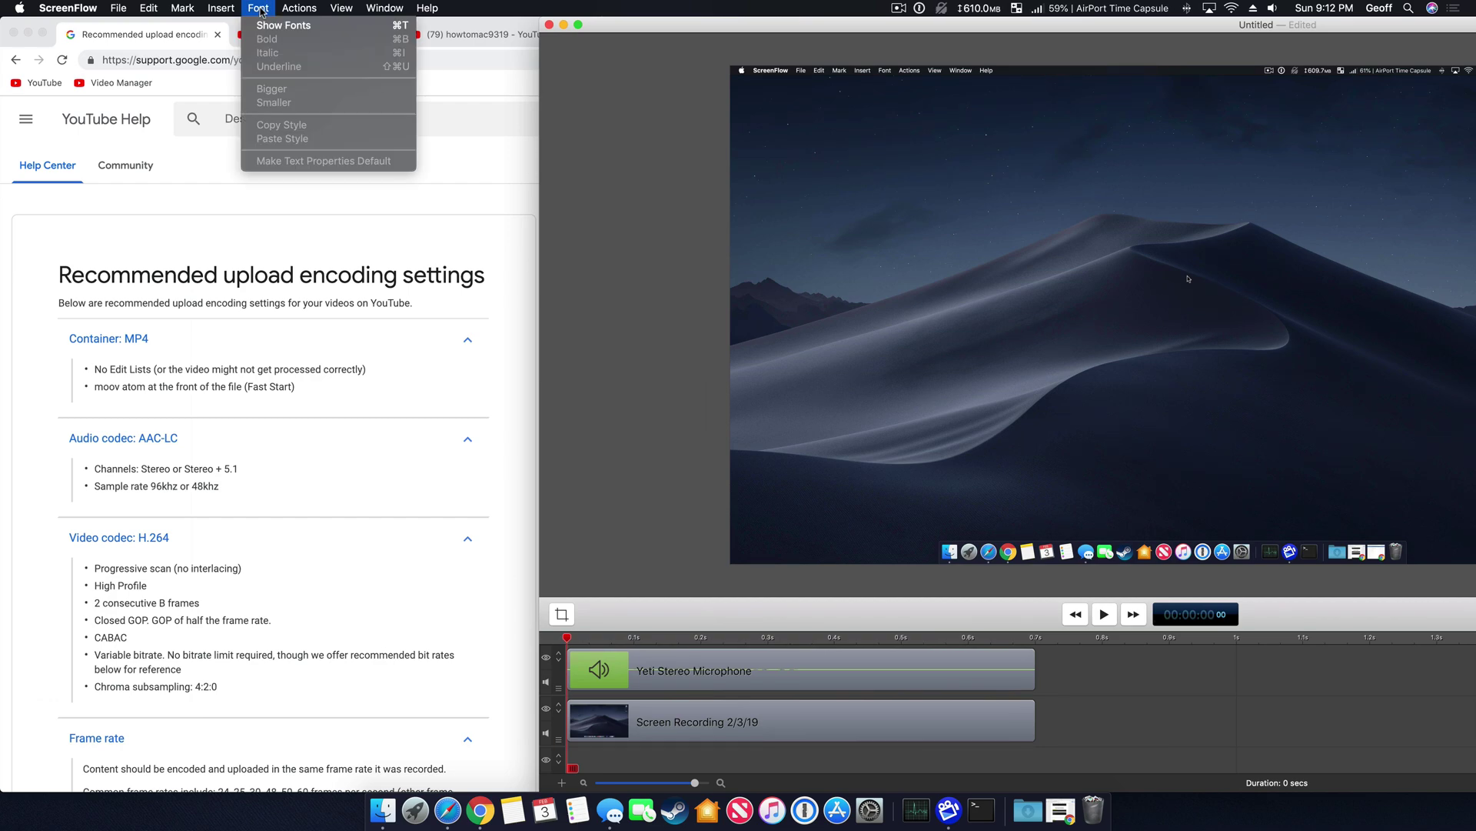
click(730, 440)
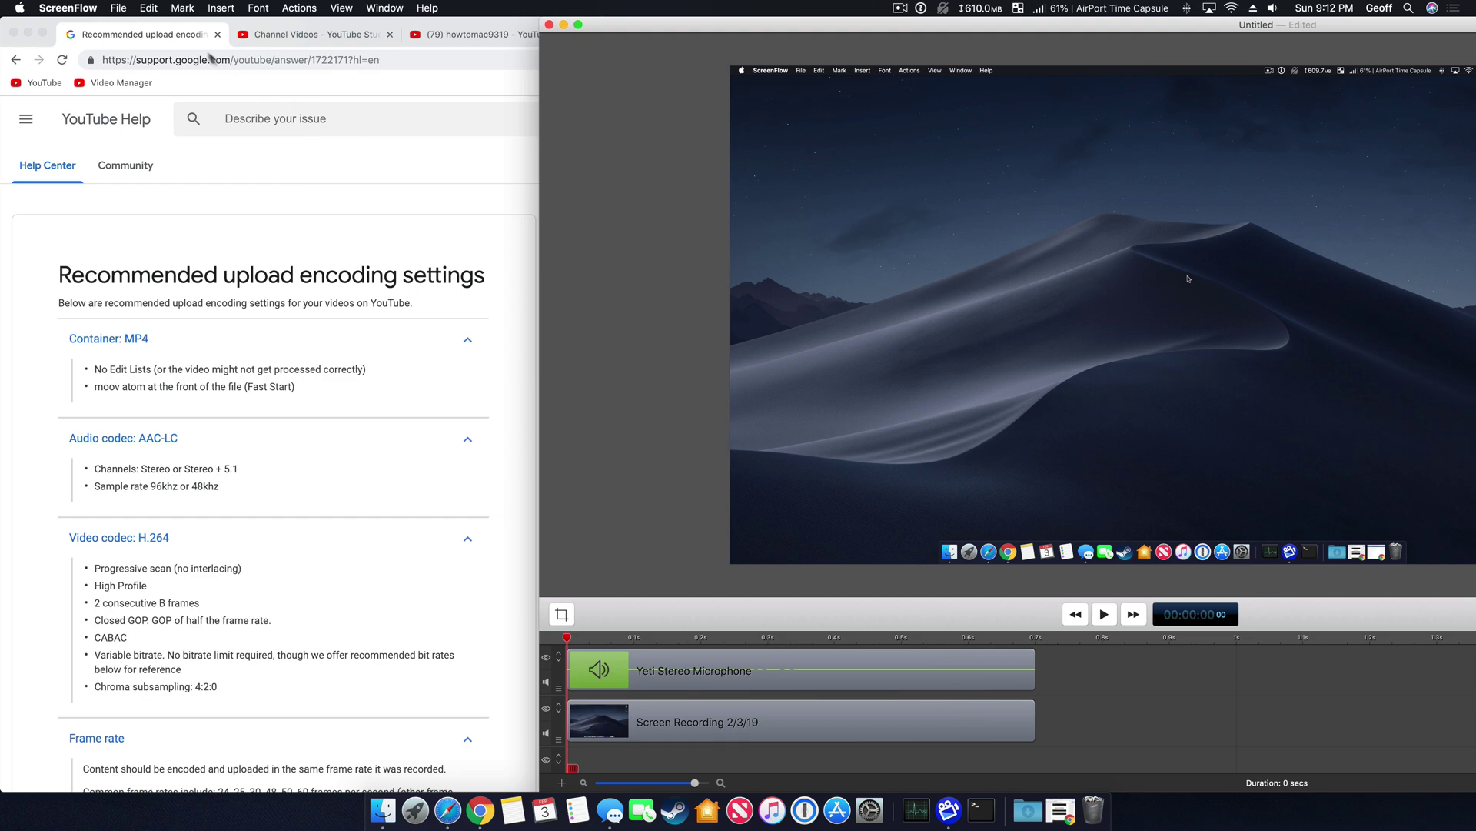
click(125, 8)
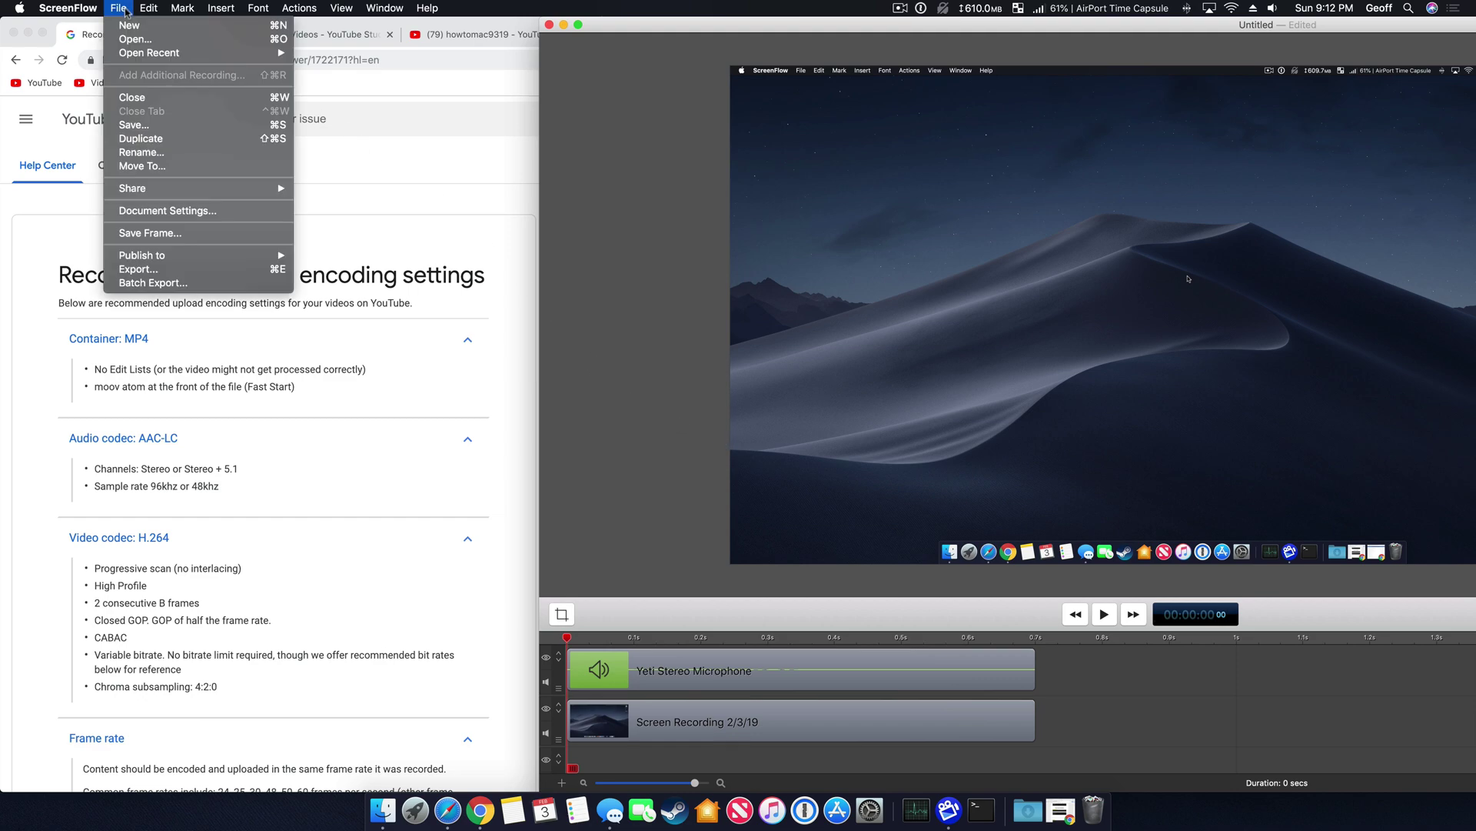
click(203, 270)
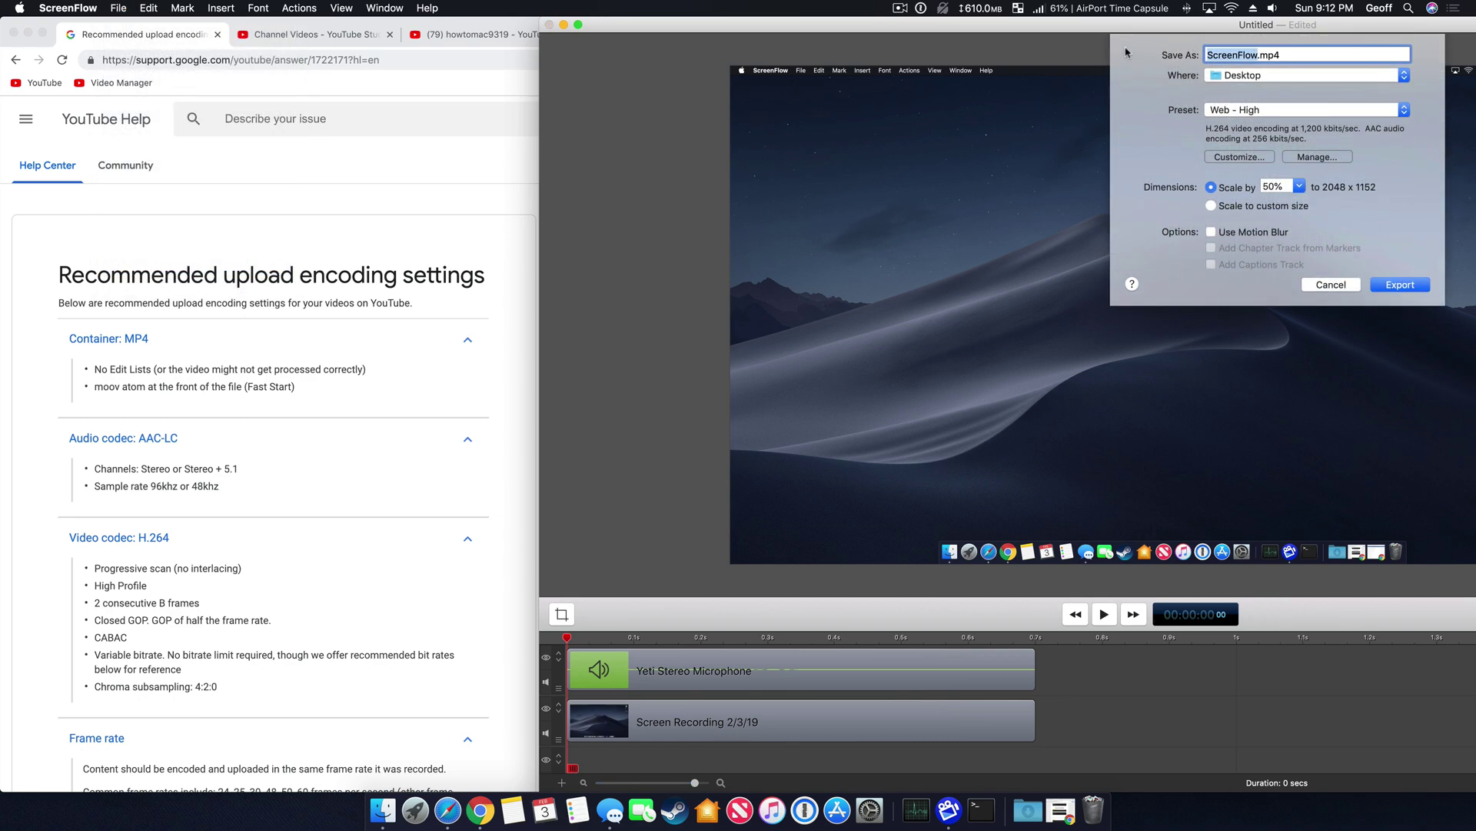
- Choose the YouTube 4K 60FPS 68000 preset and bring up its Customize settings
drag(1144, 31, 1106, 31)
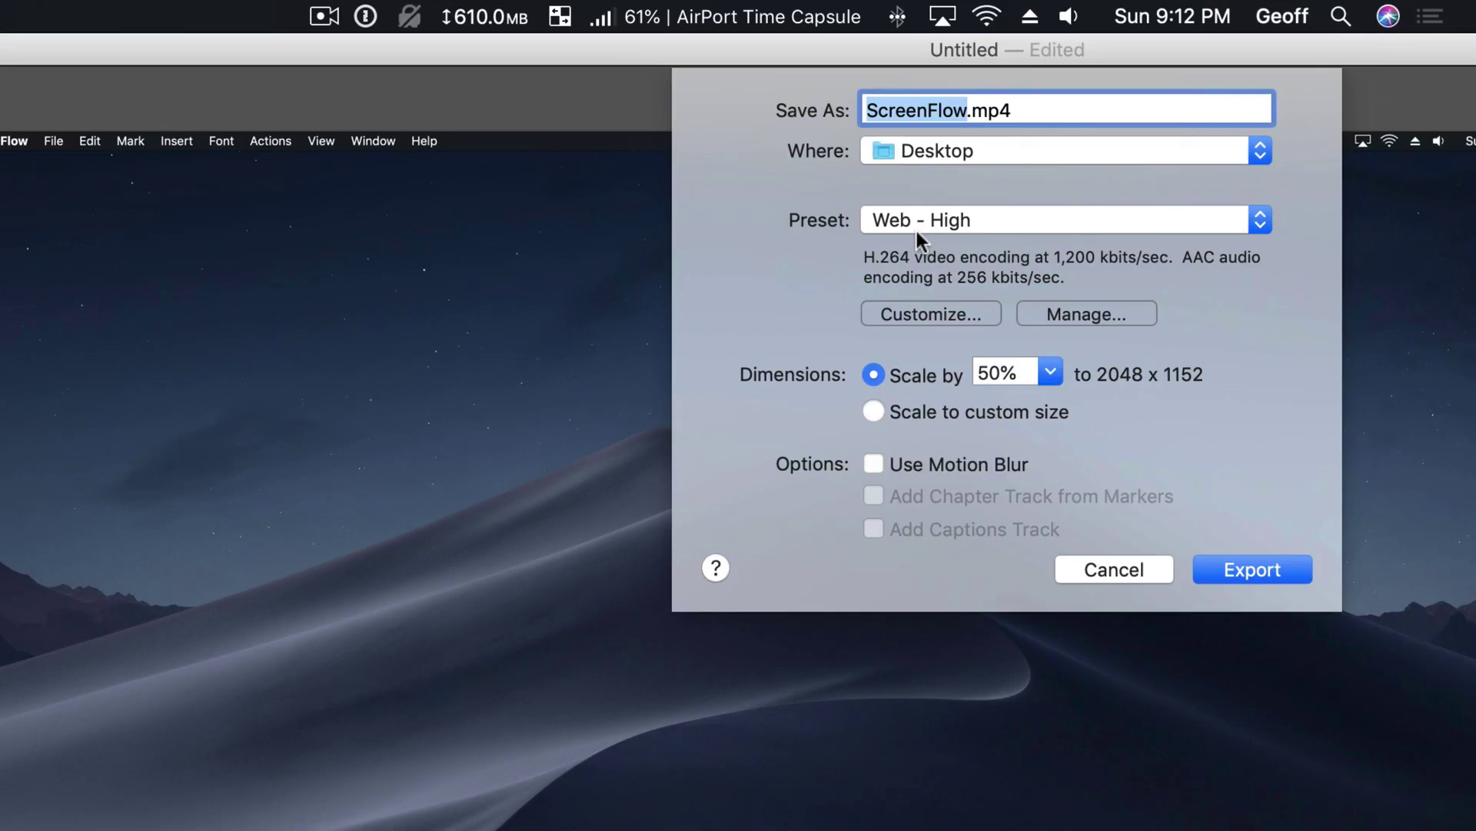
click(938, 222)
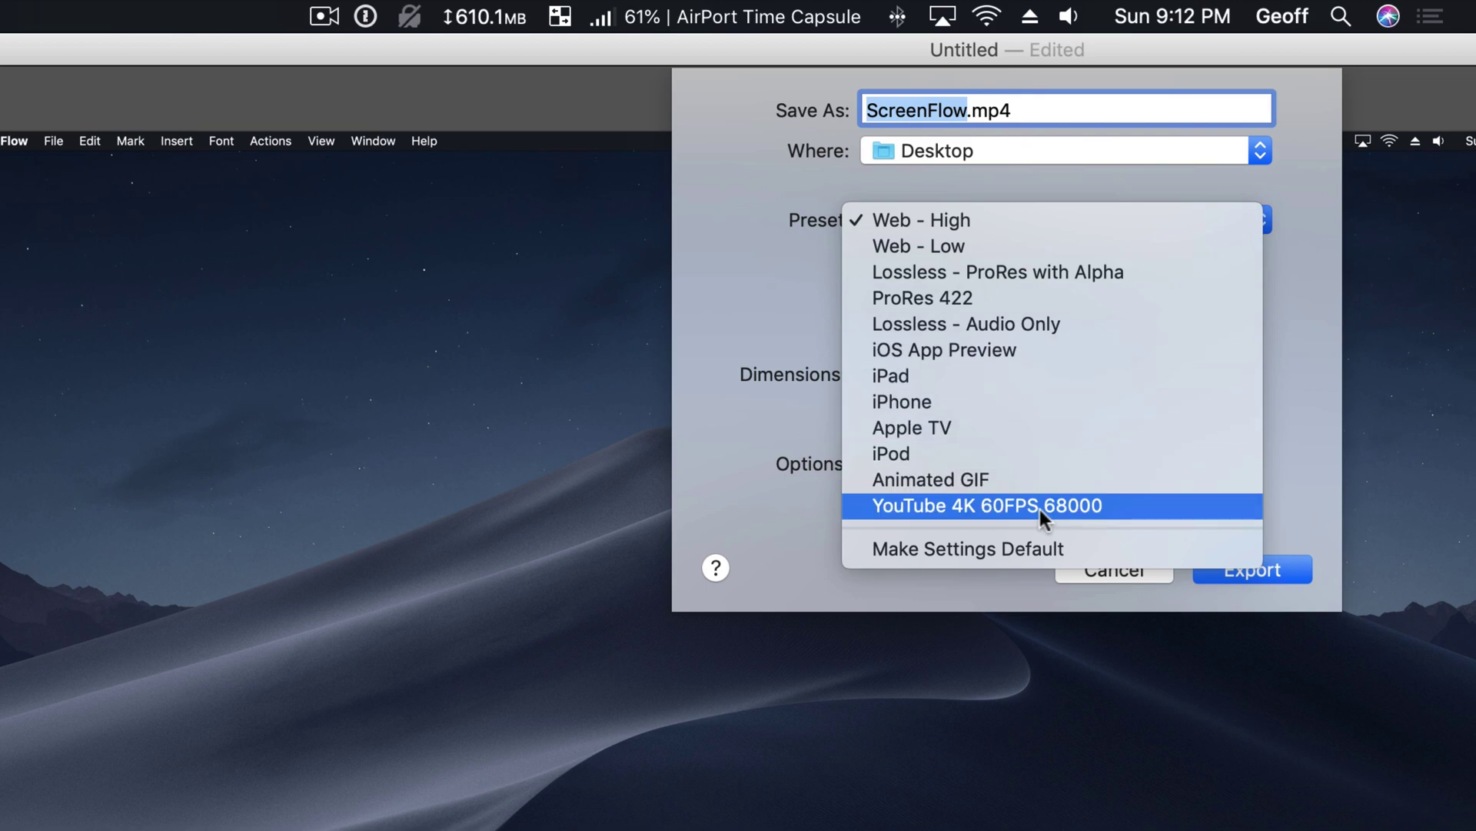
click(1101, 505)
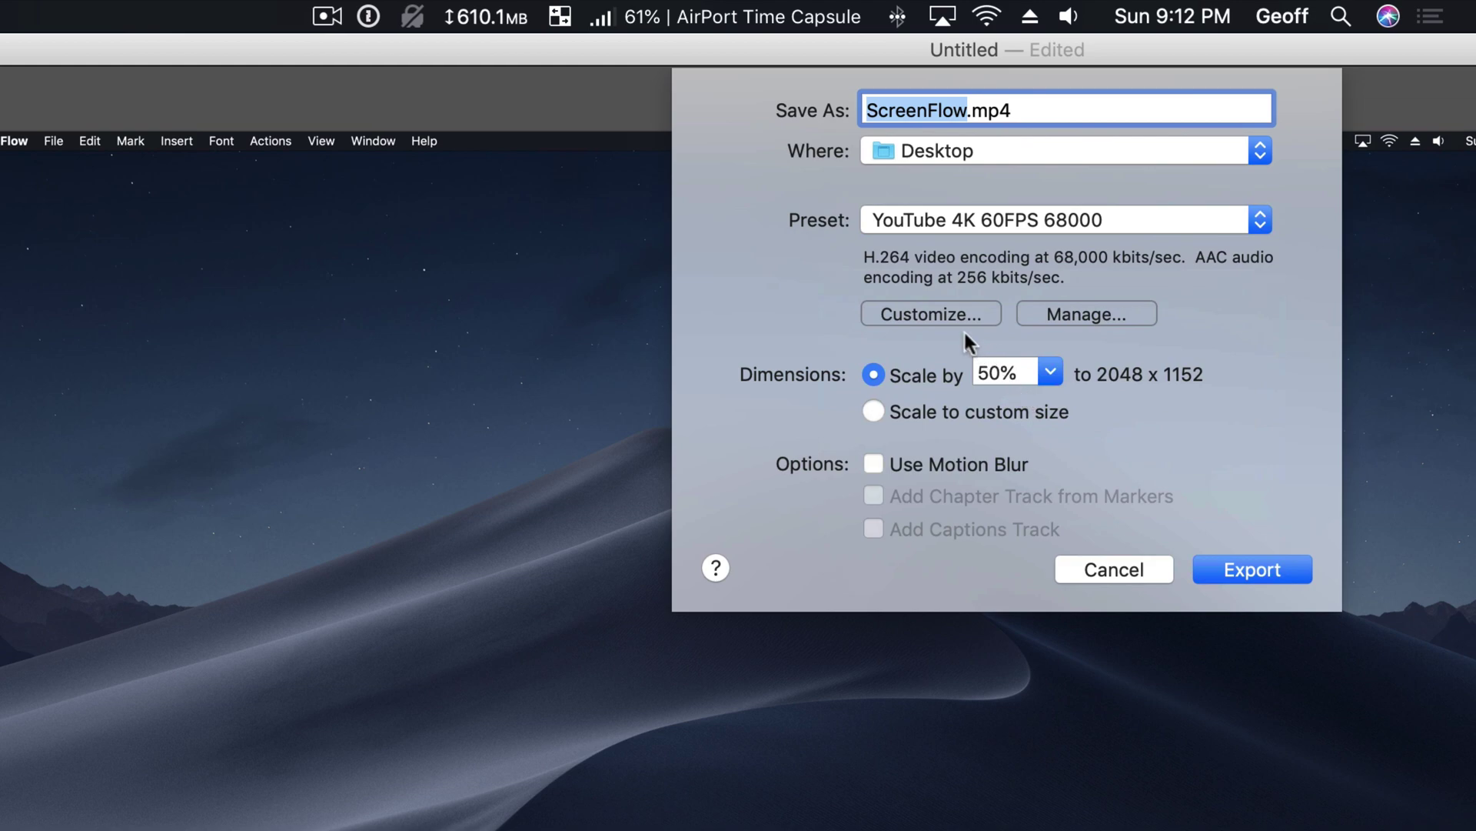
click(971, 312)
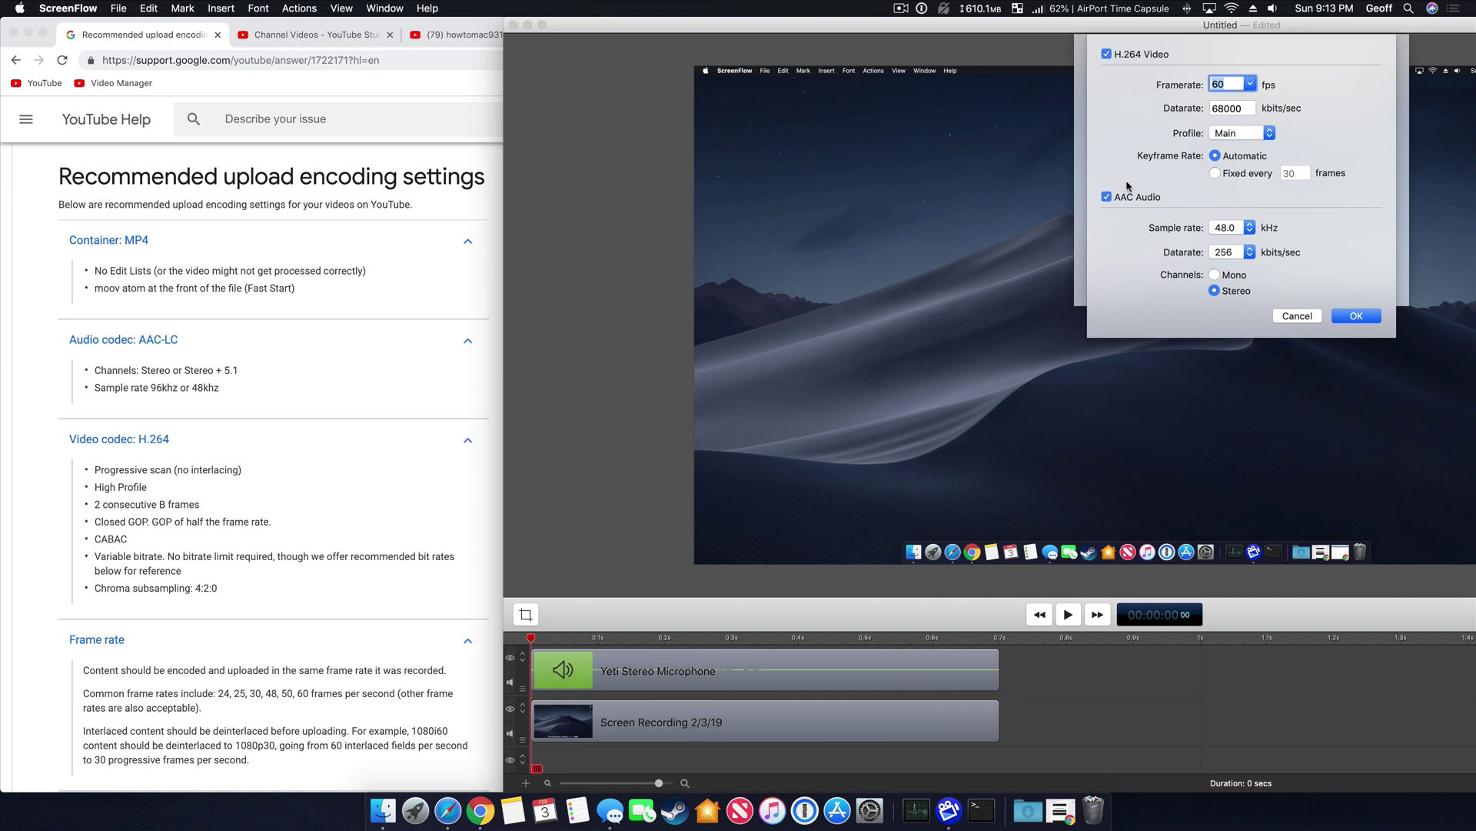
scroll(390, 290, down, 5)
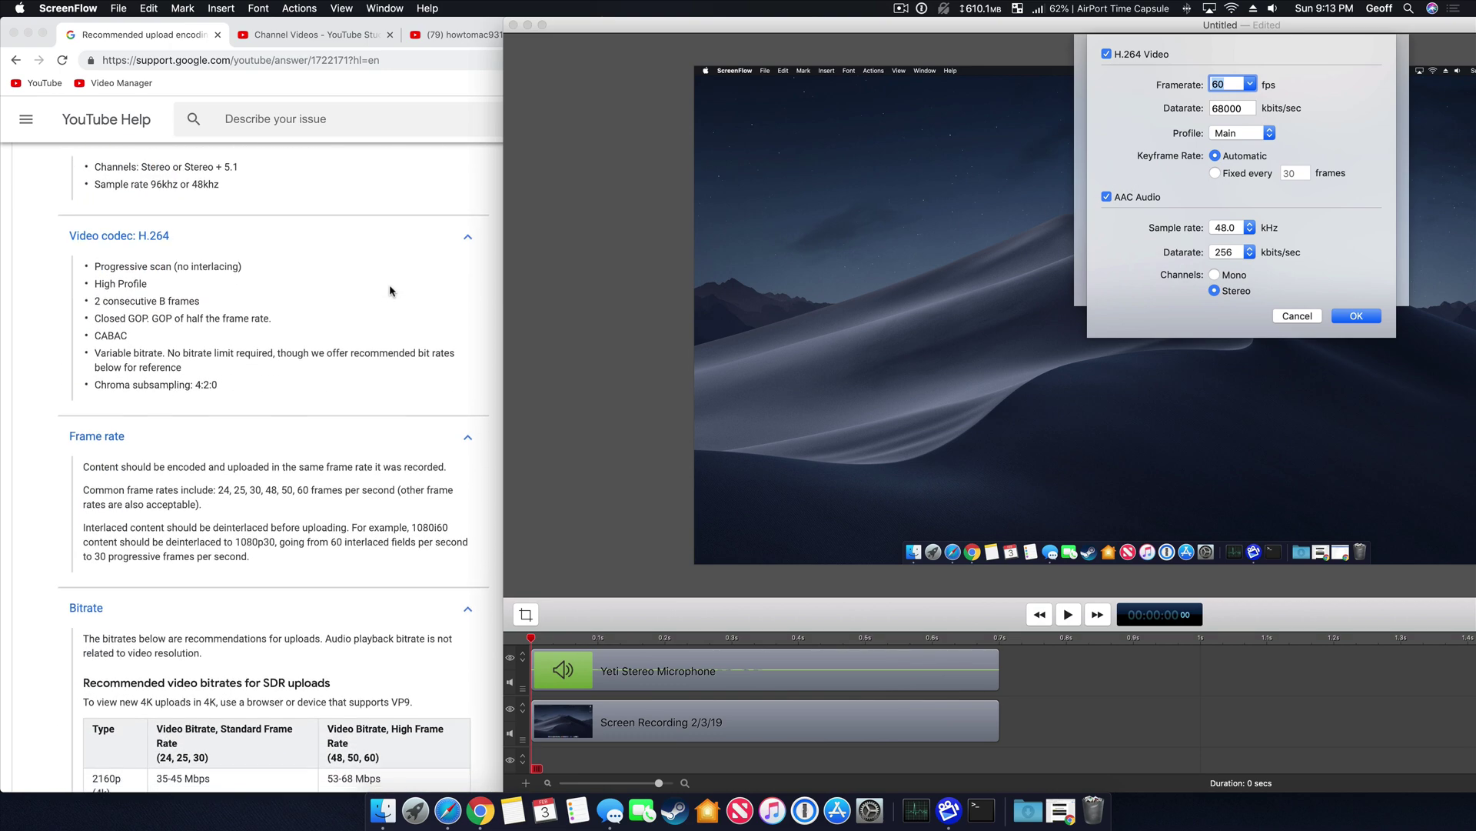
scroll(390, 291, down, 4)
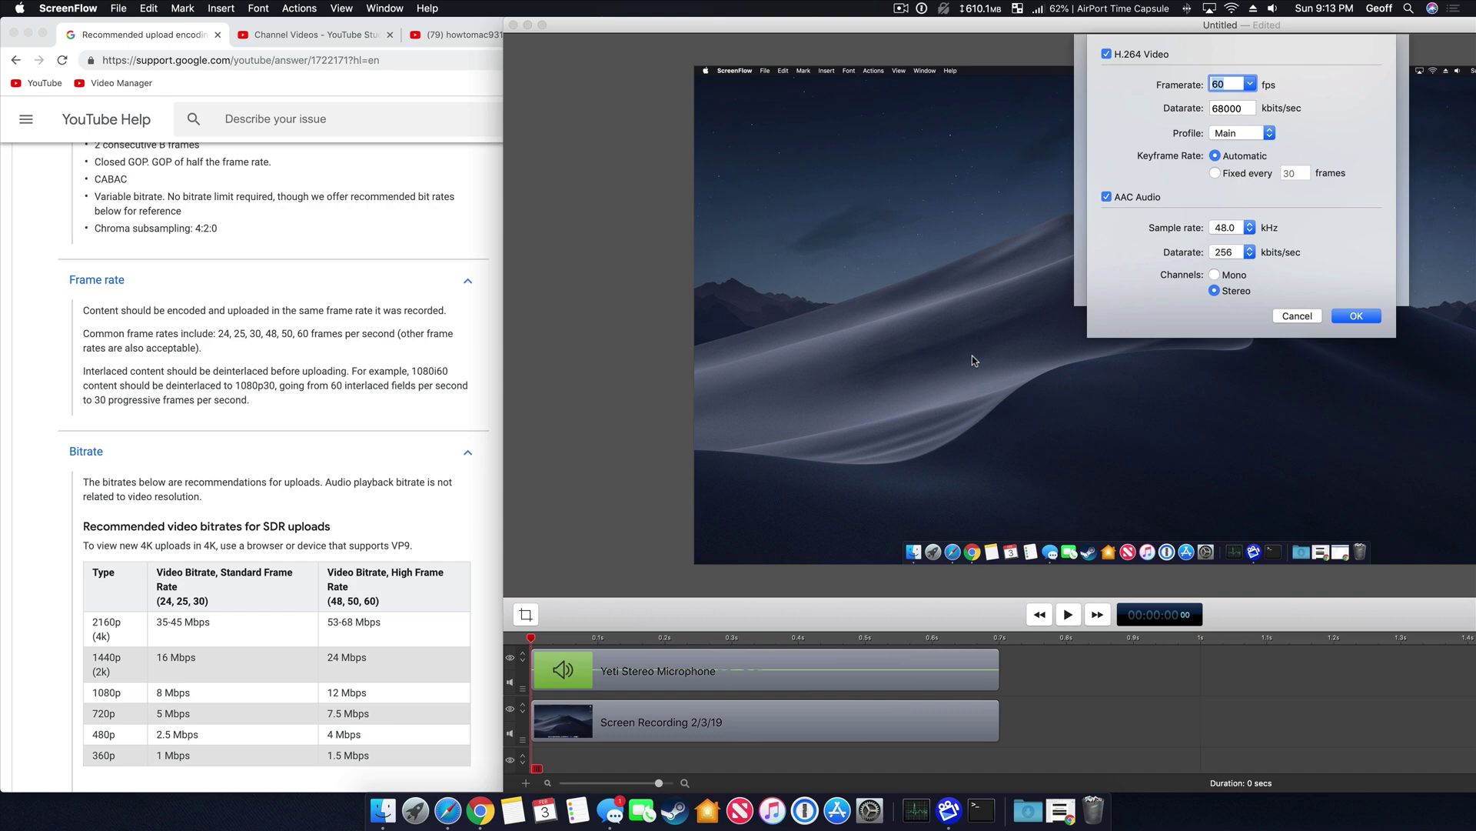
scroll(458, 377, down, 5)
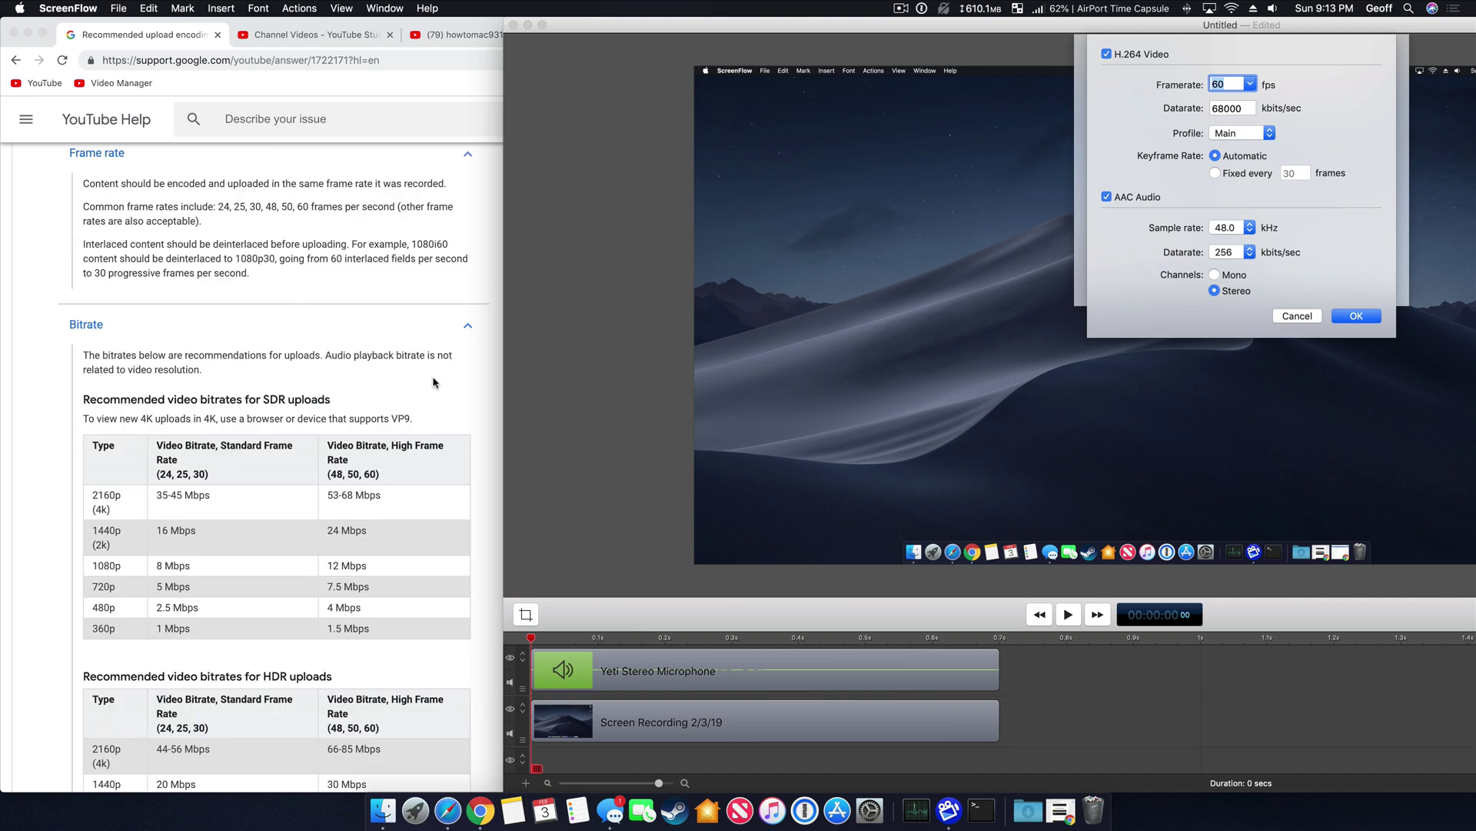
scroll(458, 377, down, 1)
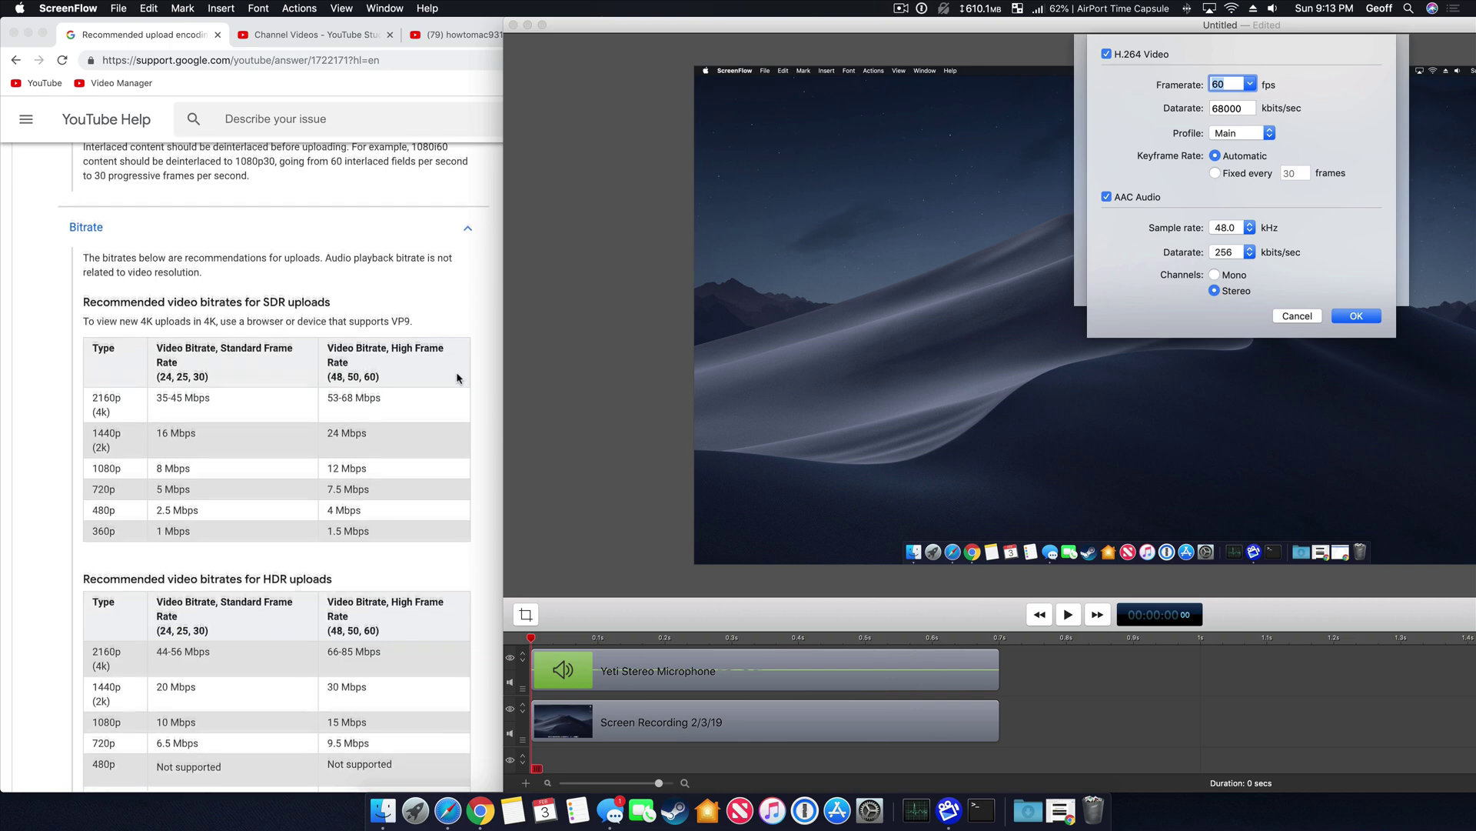
scroll(458, 377, down, 1)
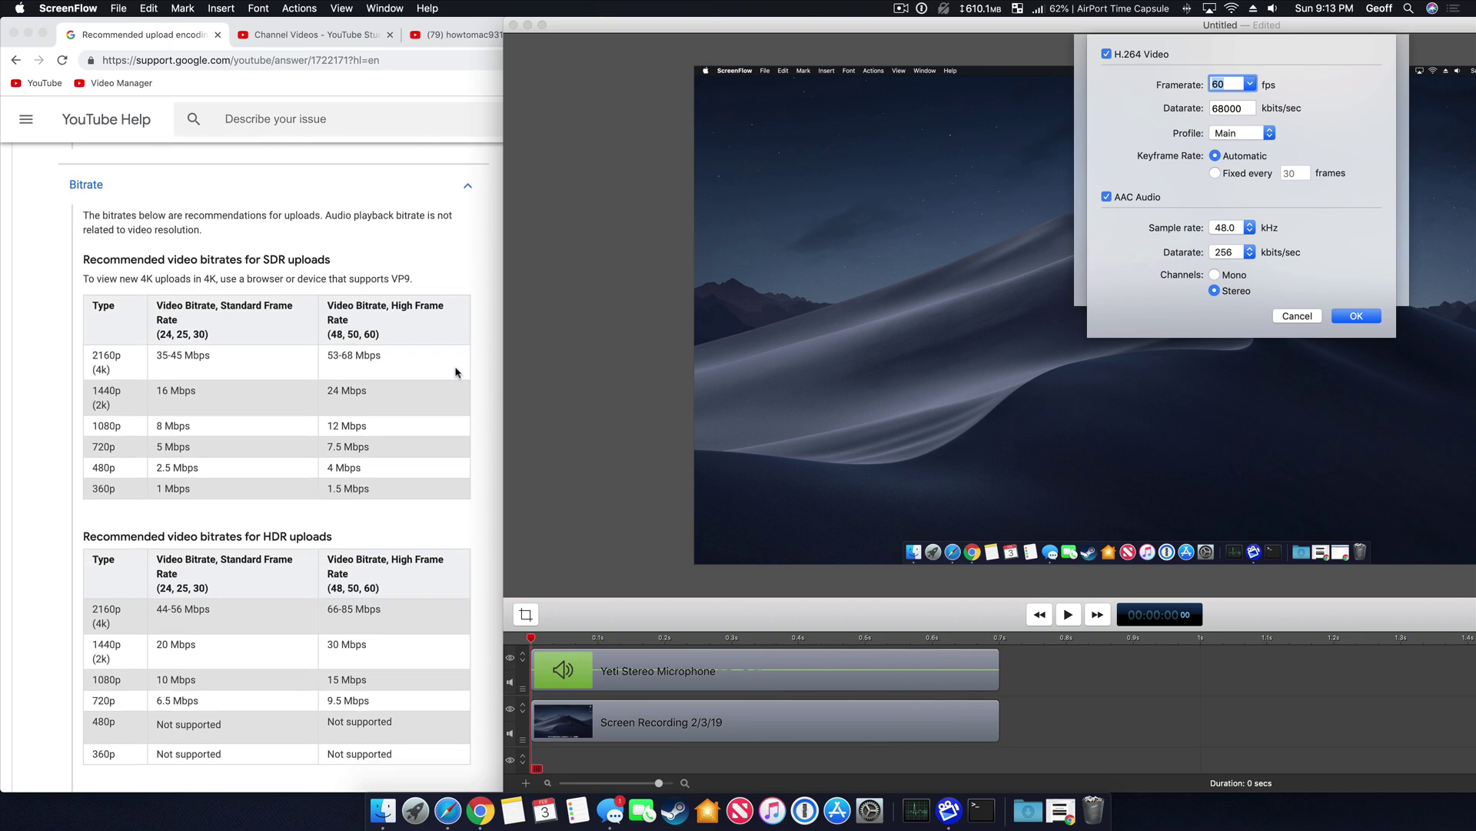
scroll(448, 370, down, 1)
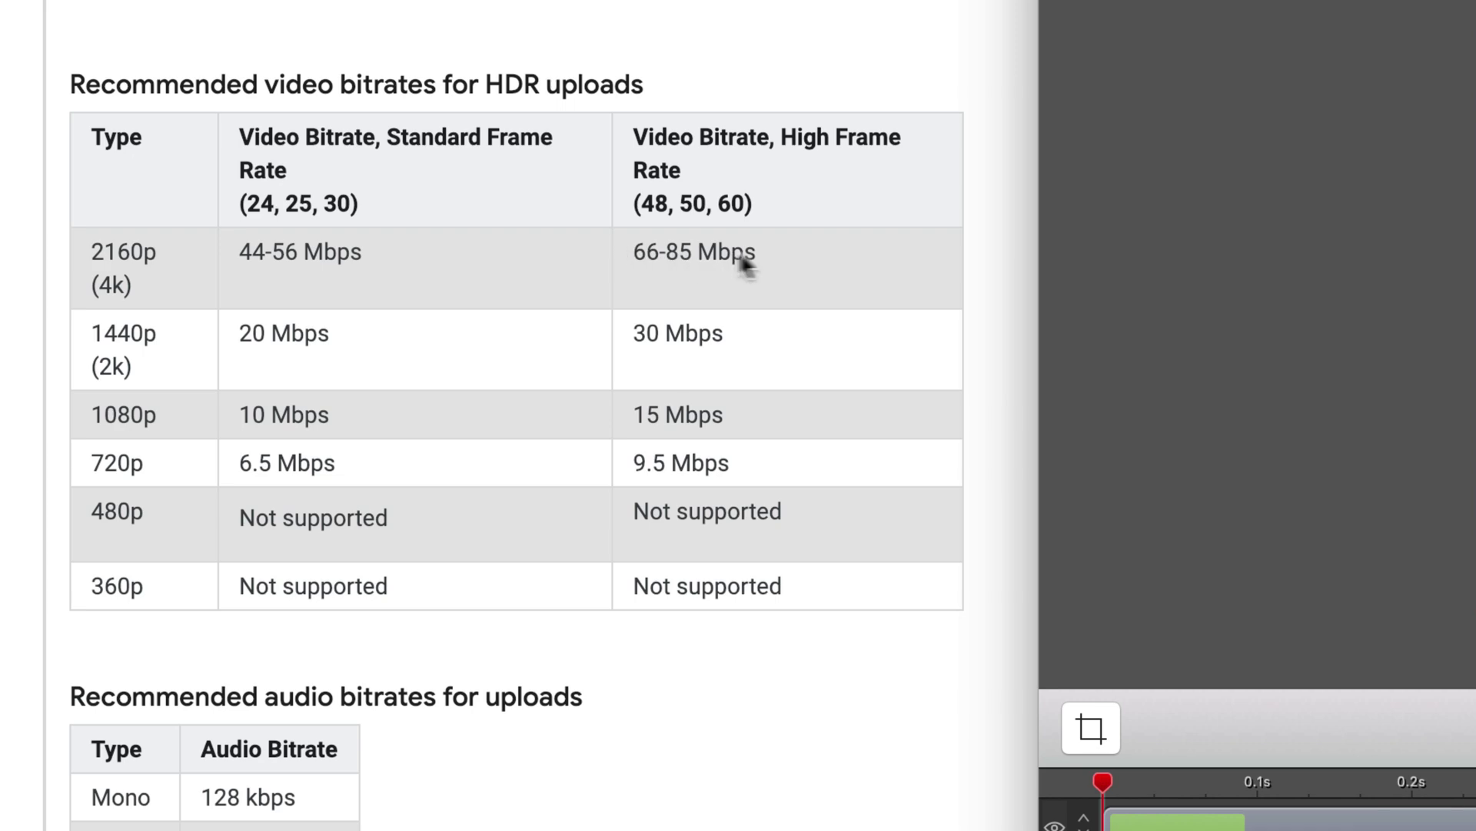
- Scroll YouTube Help down to the audio bitrates table showing 384 kbps for stereo
scroll(769, 253, down, 1)
scroll(764, 247, down, 1)
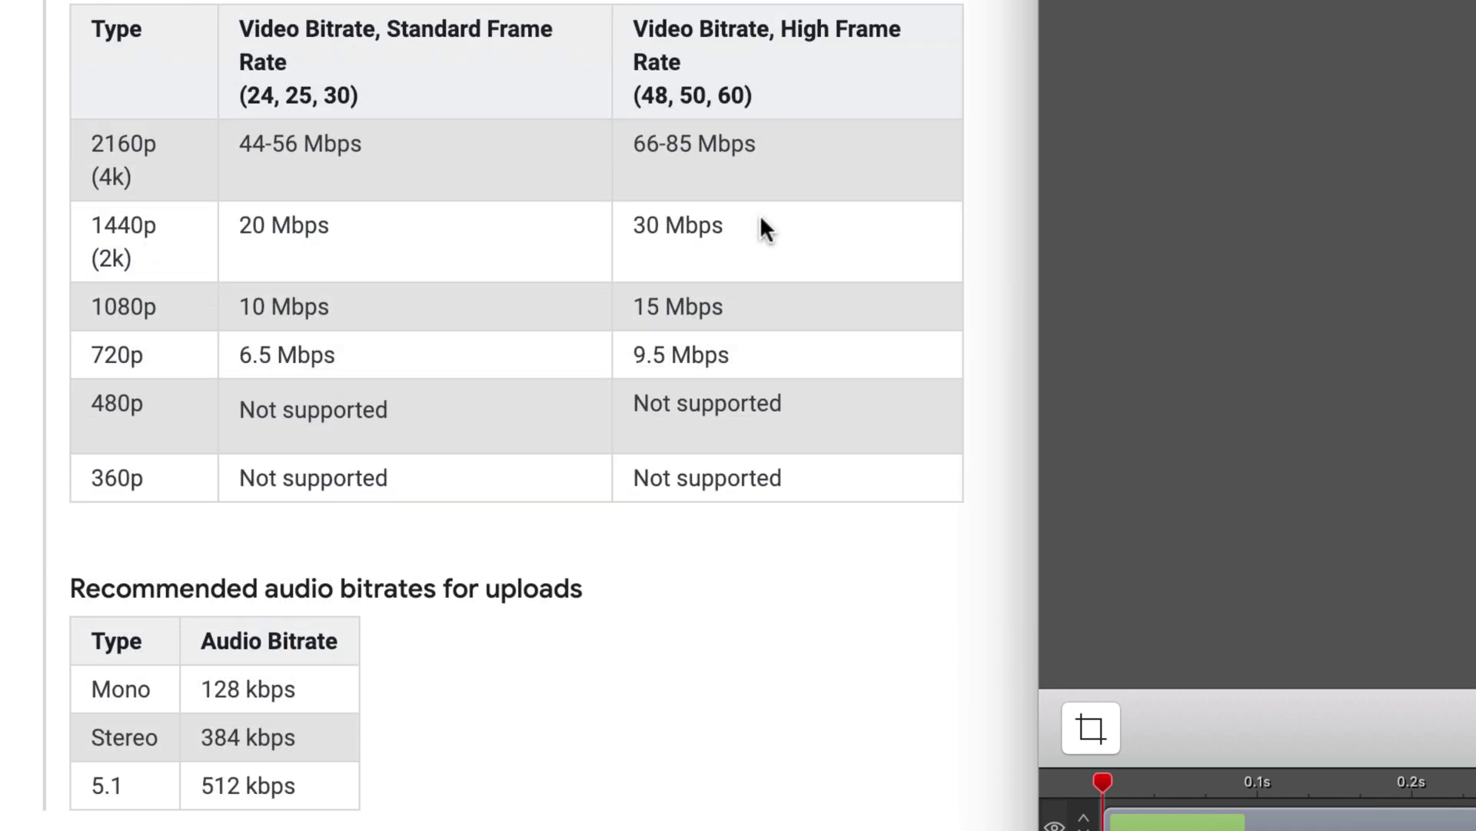
scroll(750, 208, down, 3)
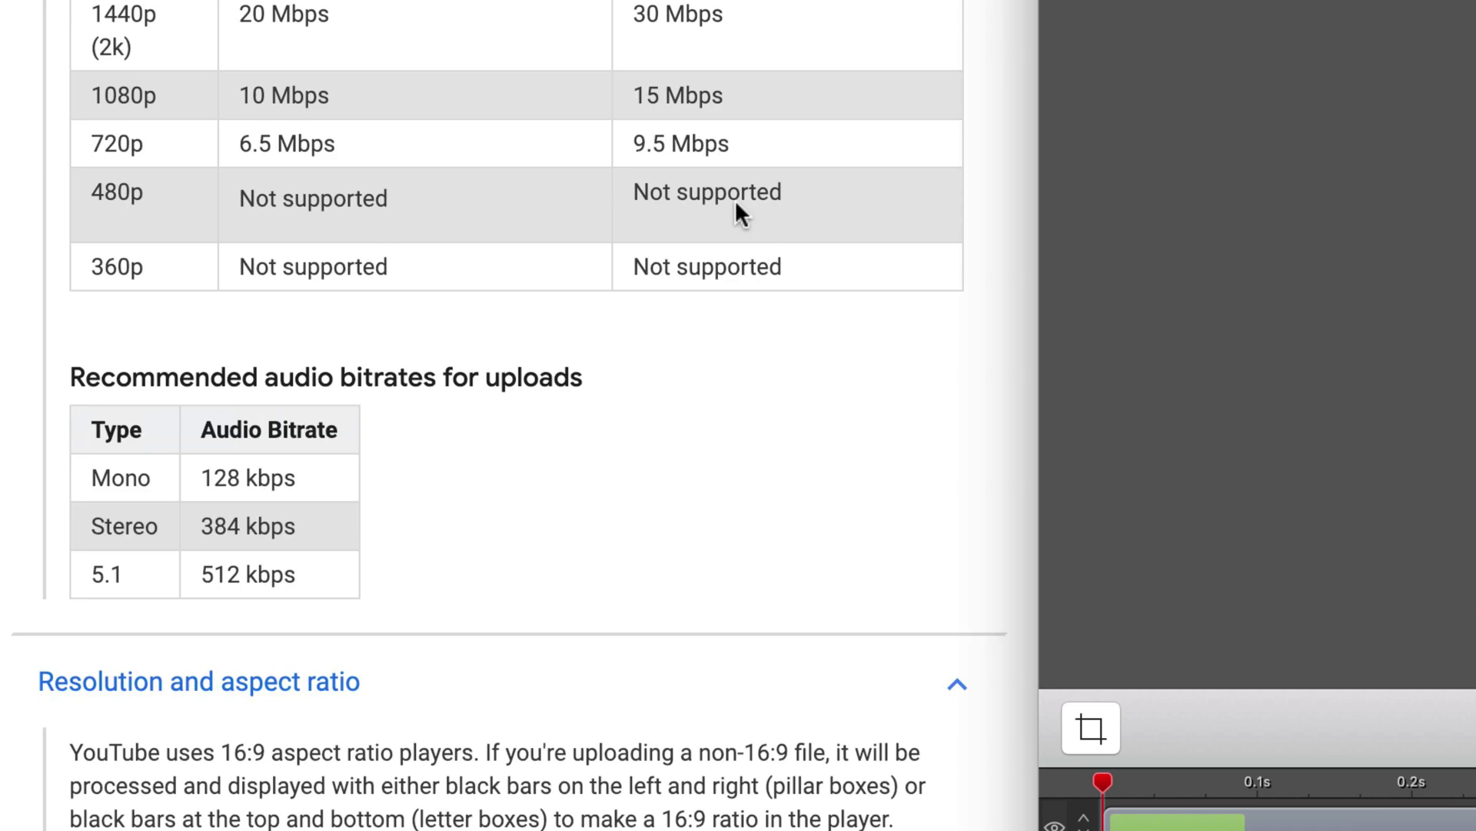
scroll(735, 200, up, 1)
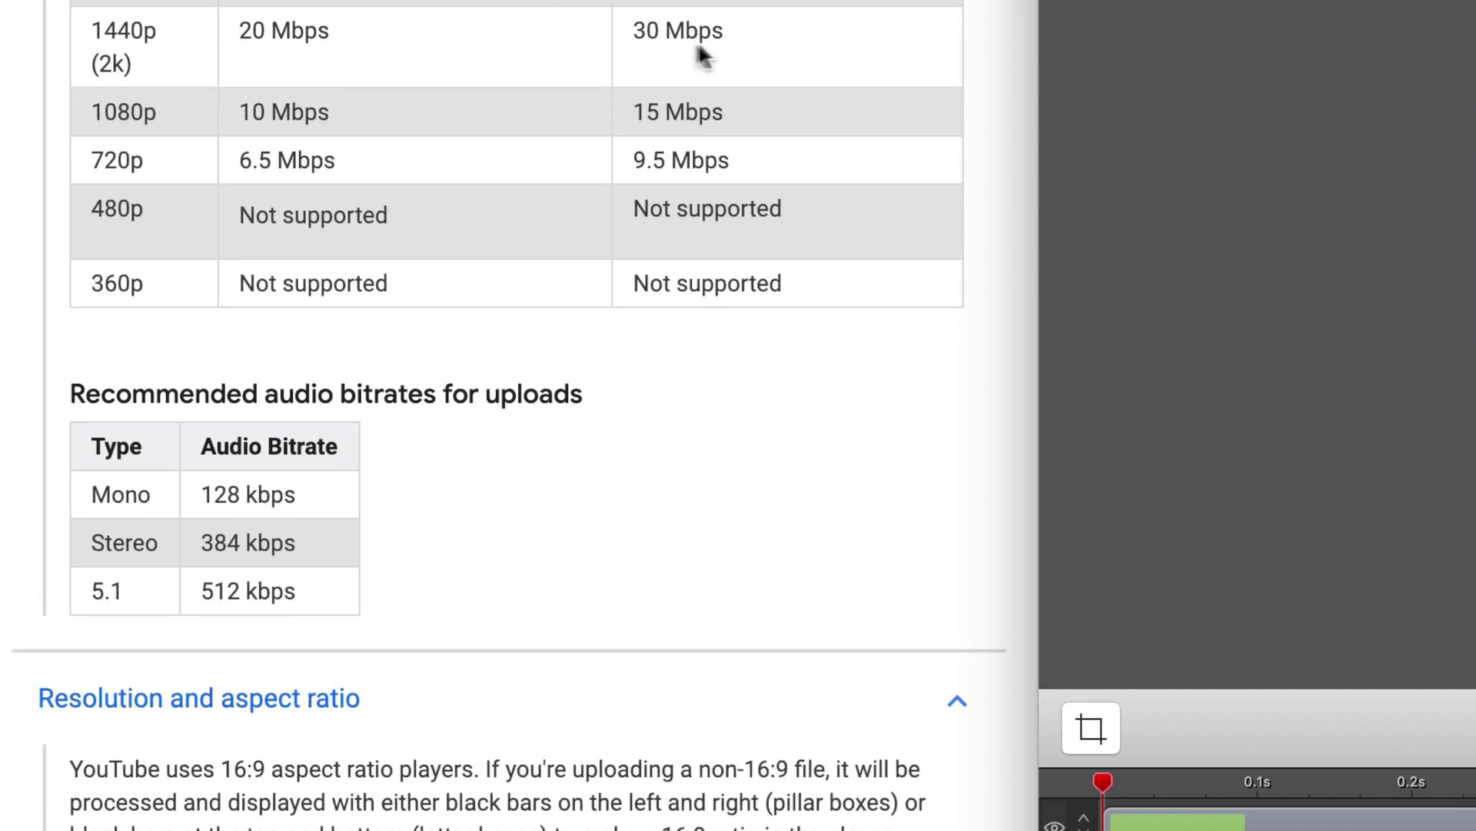
scroll(704, 46, down, 4)
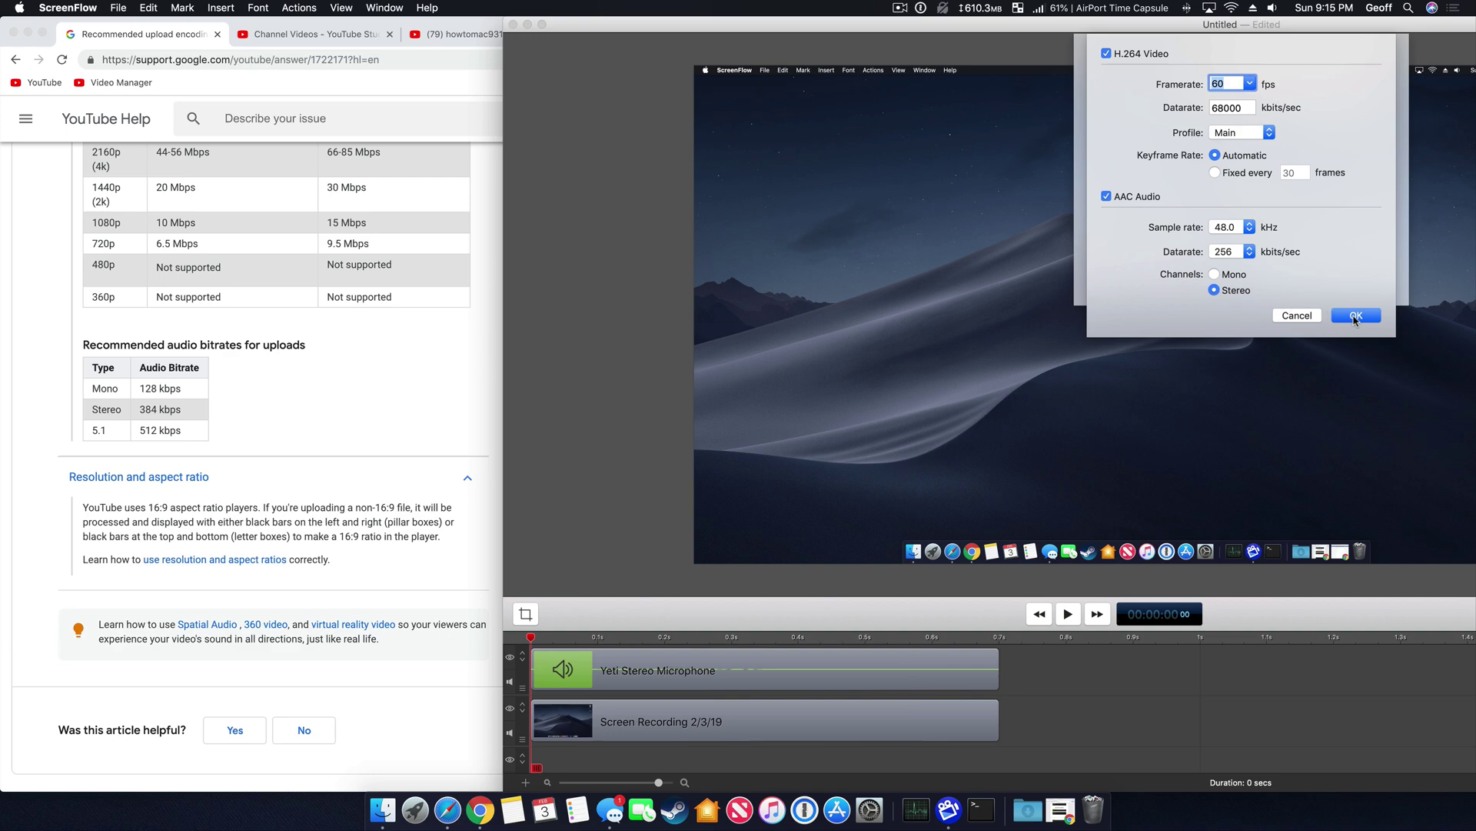
- Accept the H.264/AAC settings, returning to Export with 50% scaling to 2048 x 1152
click(1356, 315)
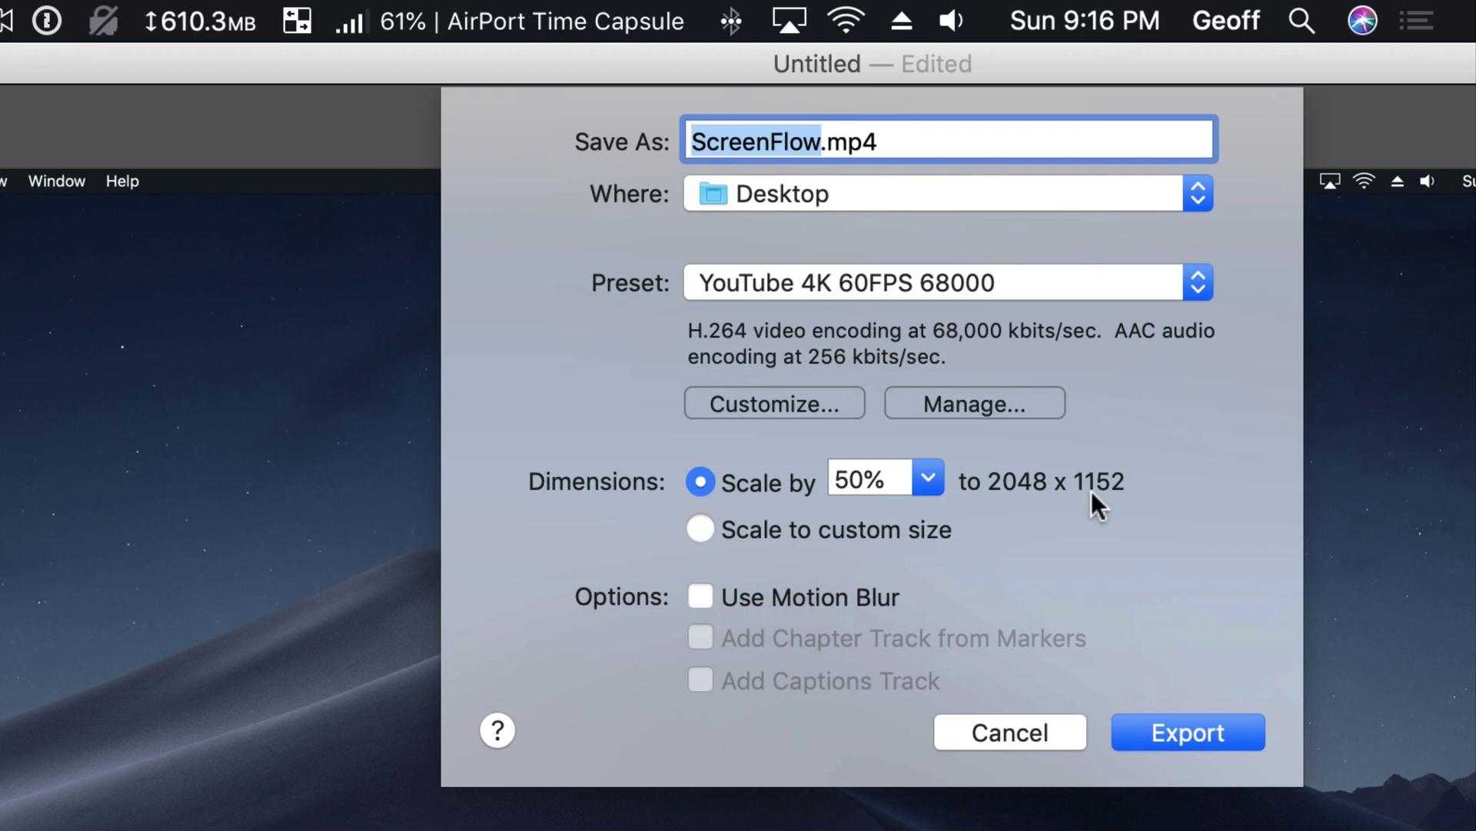
mouse_move(1088, 493)
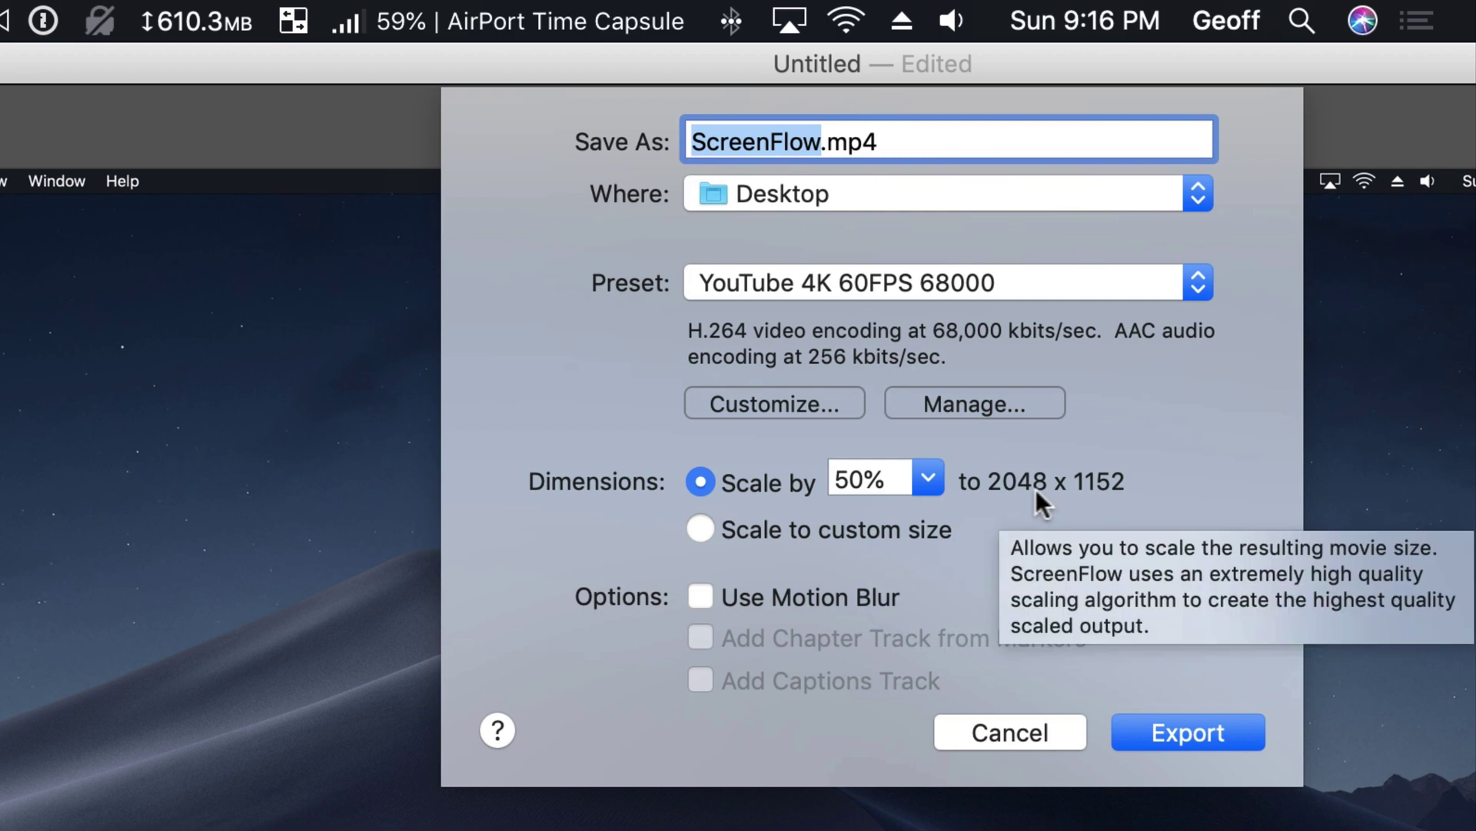
mouse_move(799, 296)
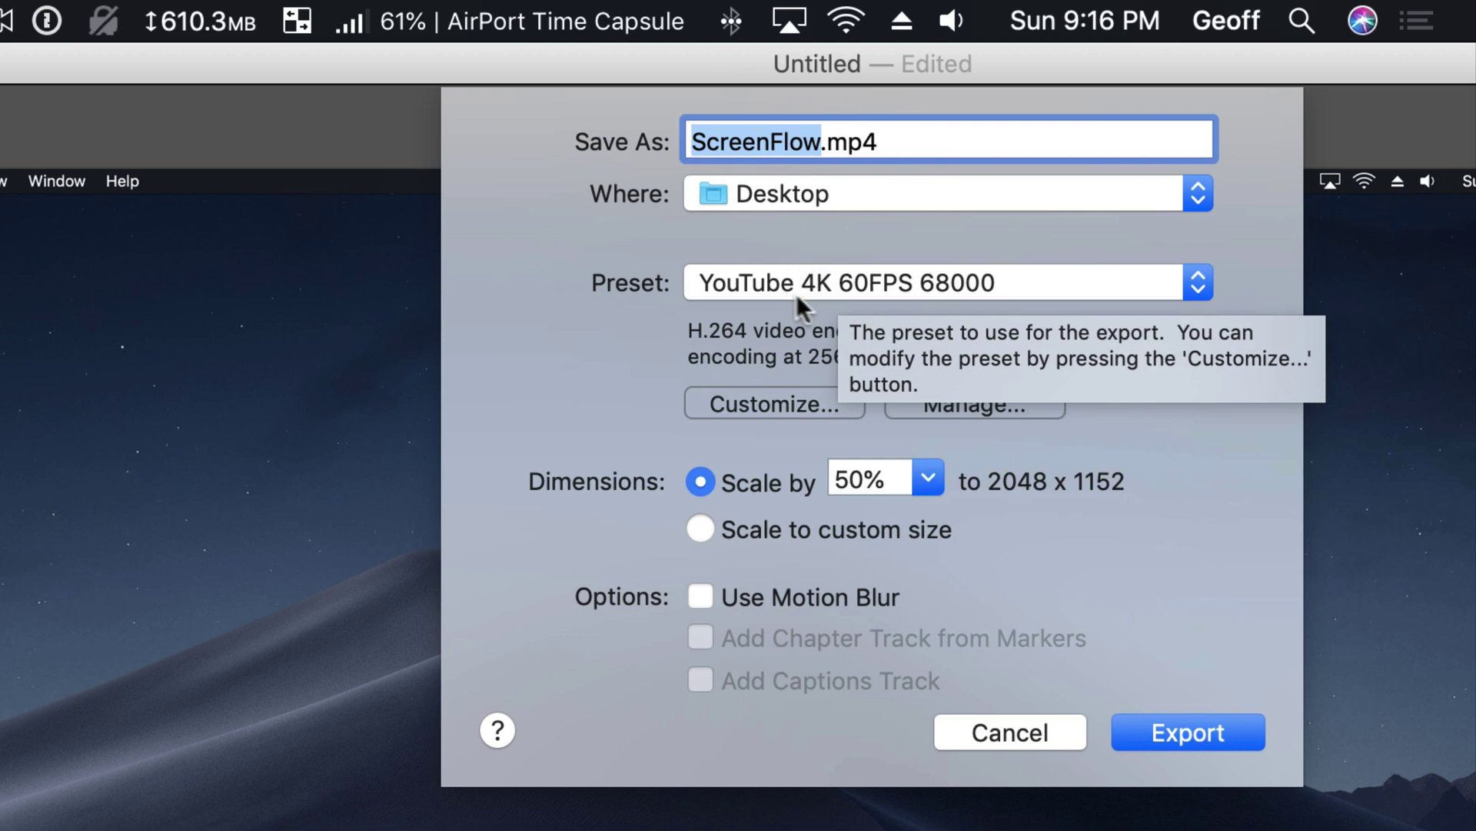
- Scale the export to custom 3840 x 2160, turn on motion blur, and export
click(697, 531)
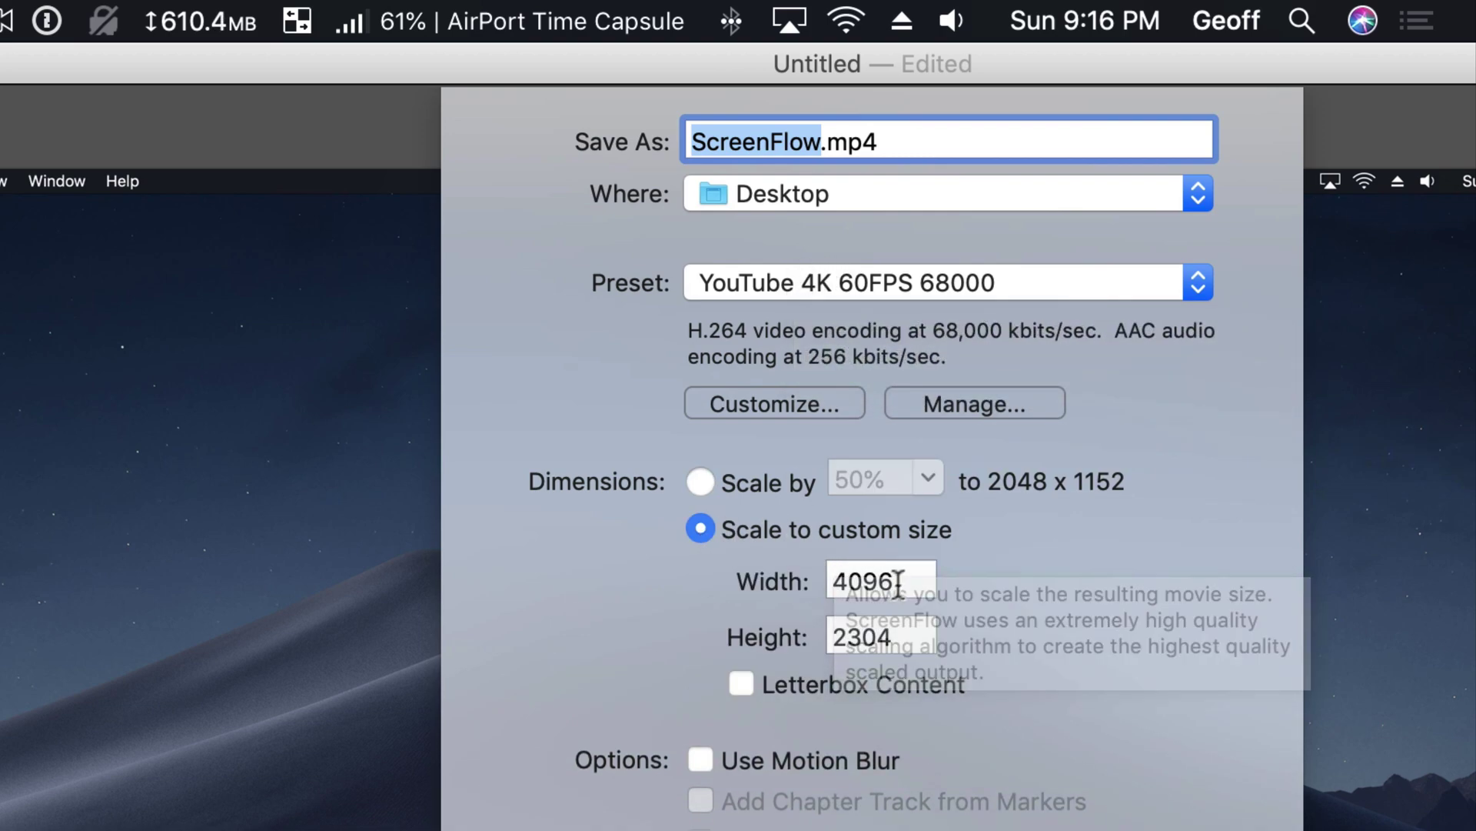
drag(834, 575, 916, 577)
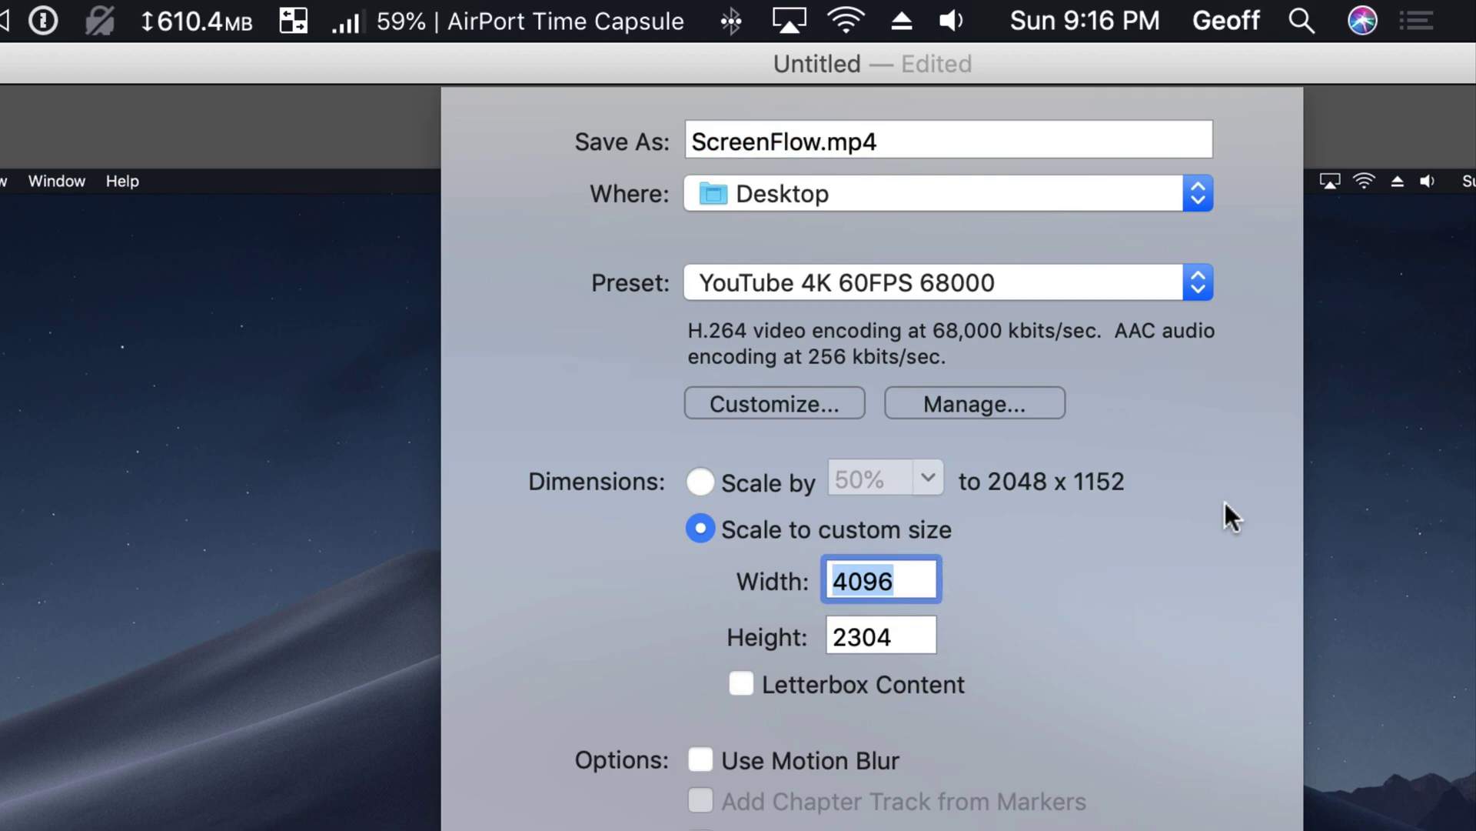
text(3840)
key(Tab)
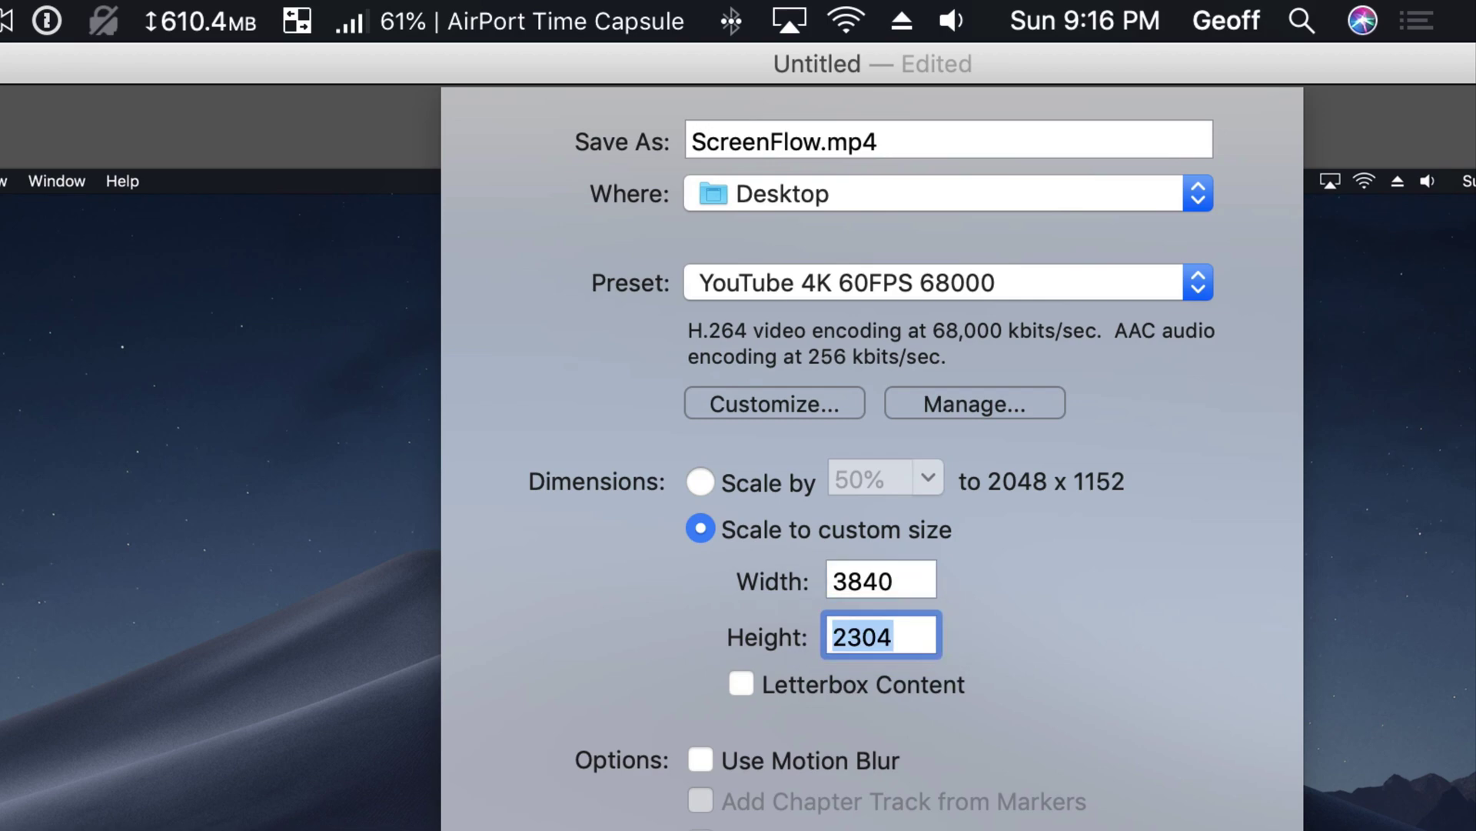
text(2160)
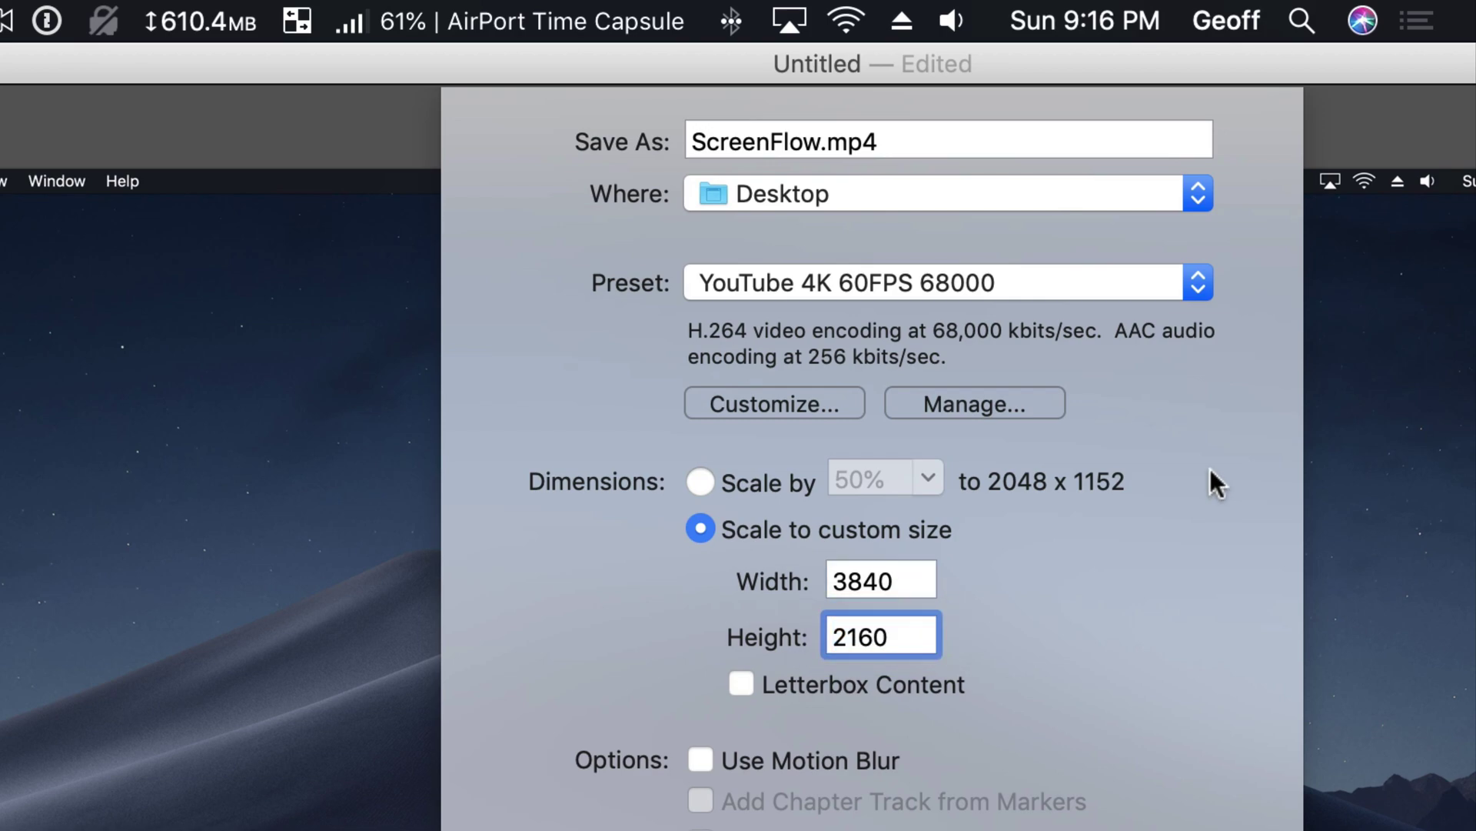
click(701, 756)
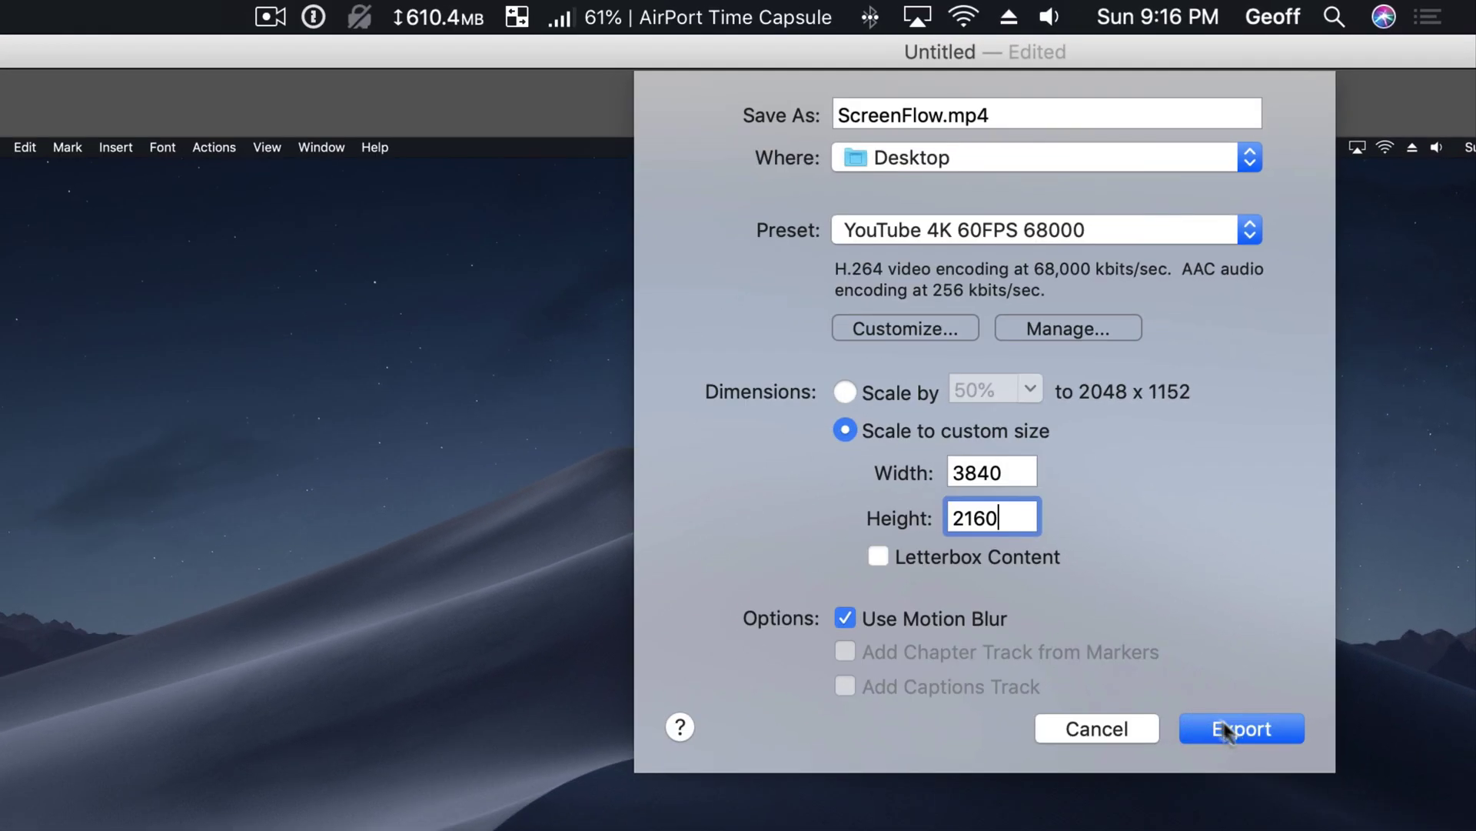
click(1227, 728)
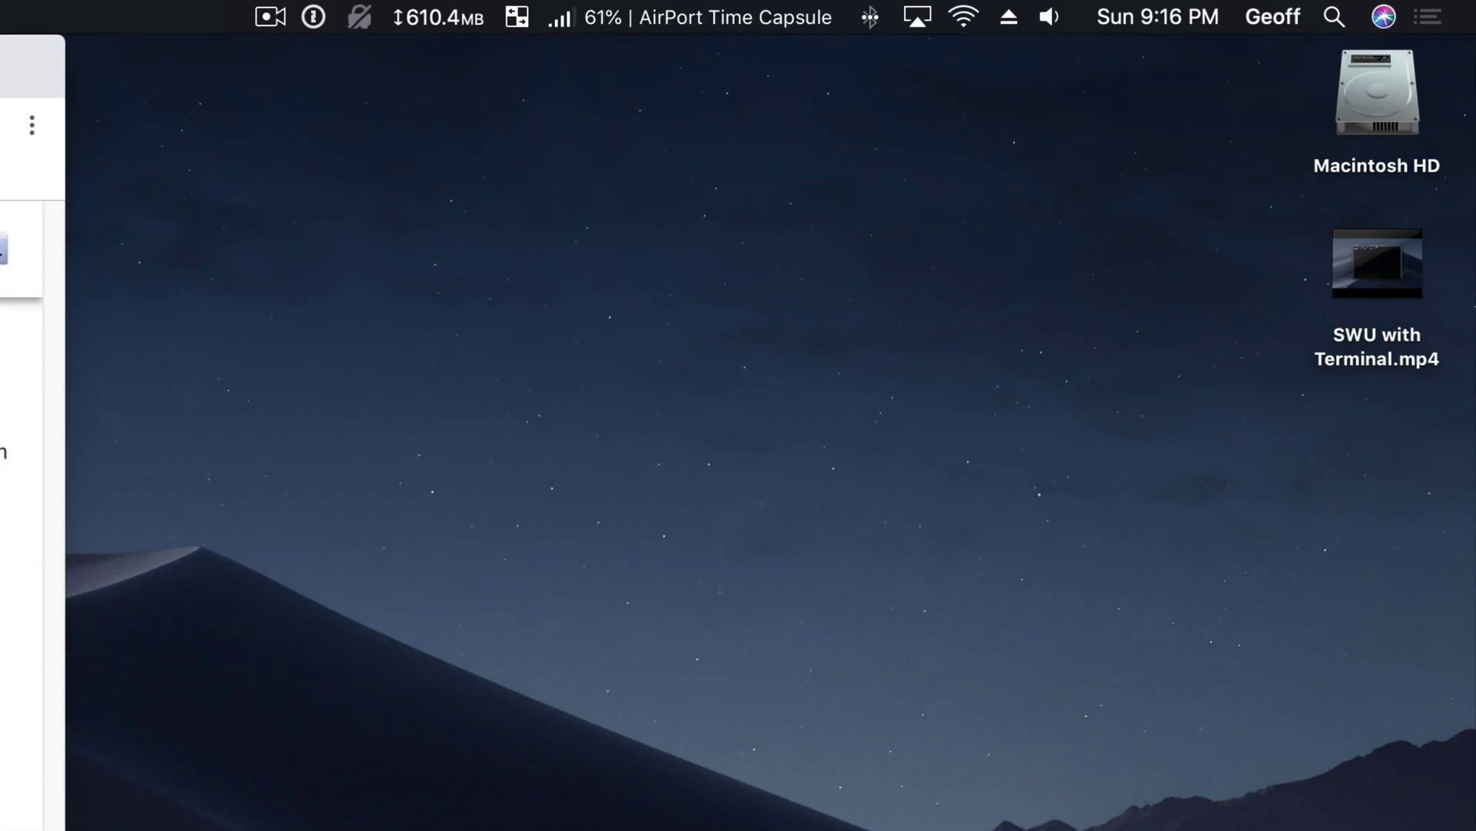
- Select SWU with Terminal.mp4 and show its Get Info window
click(1380, 360)
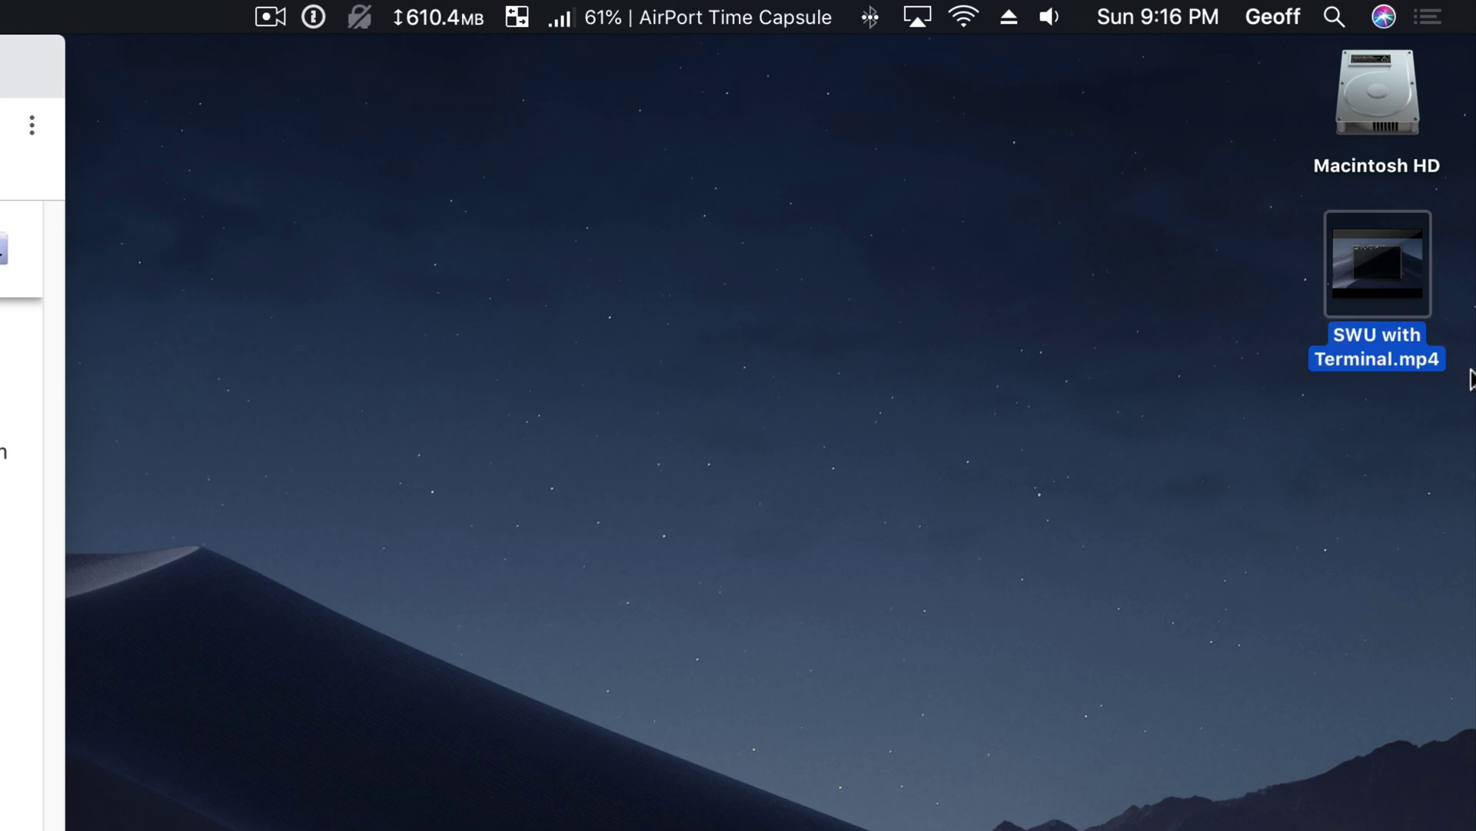
key(super+i)
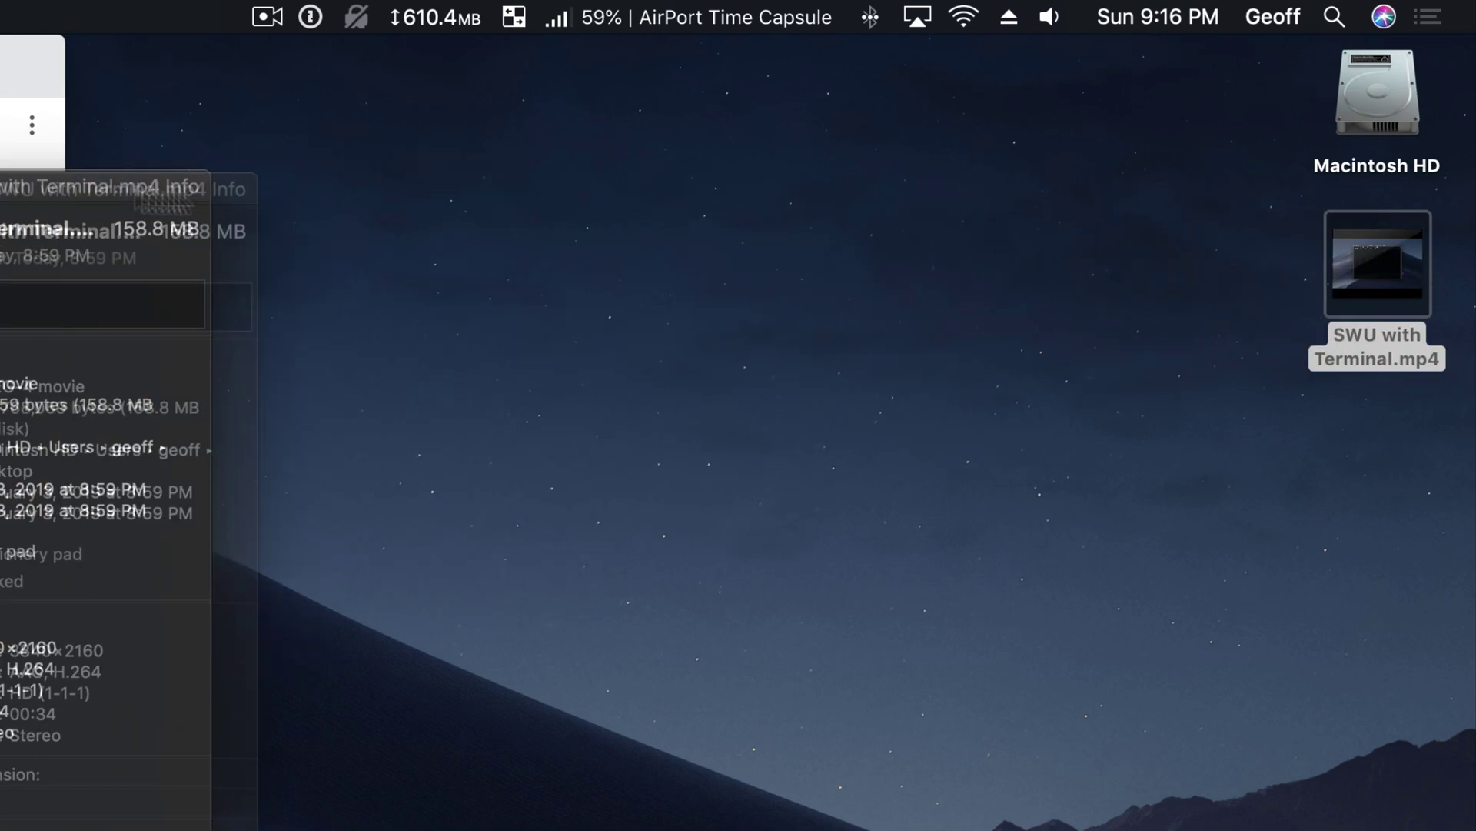
right_click(1358, 366)
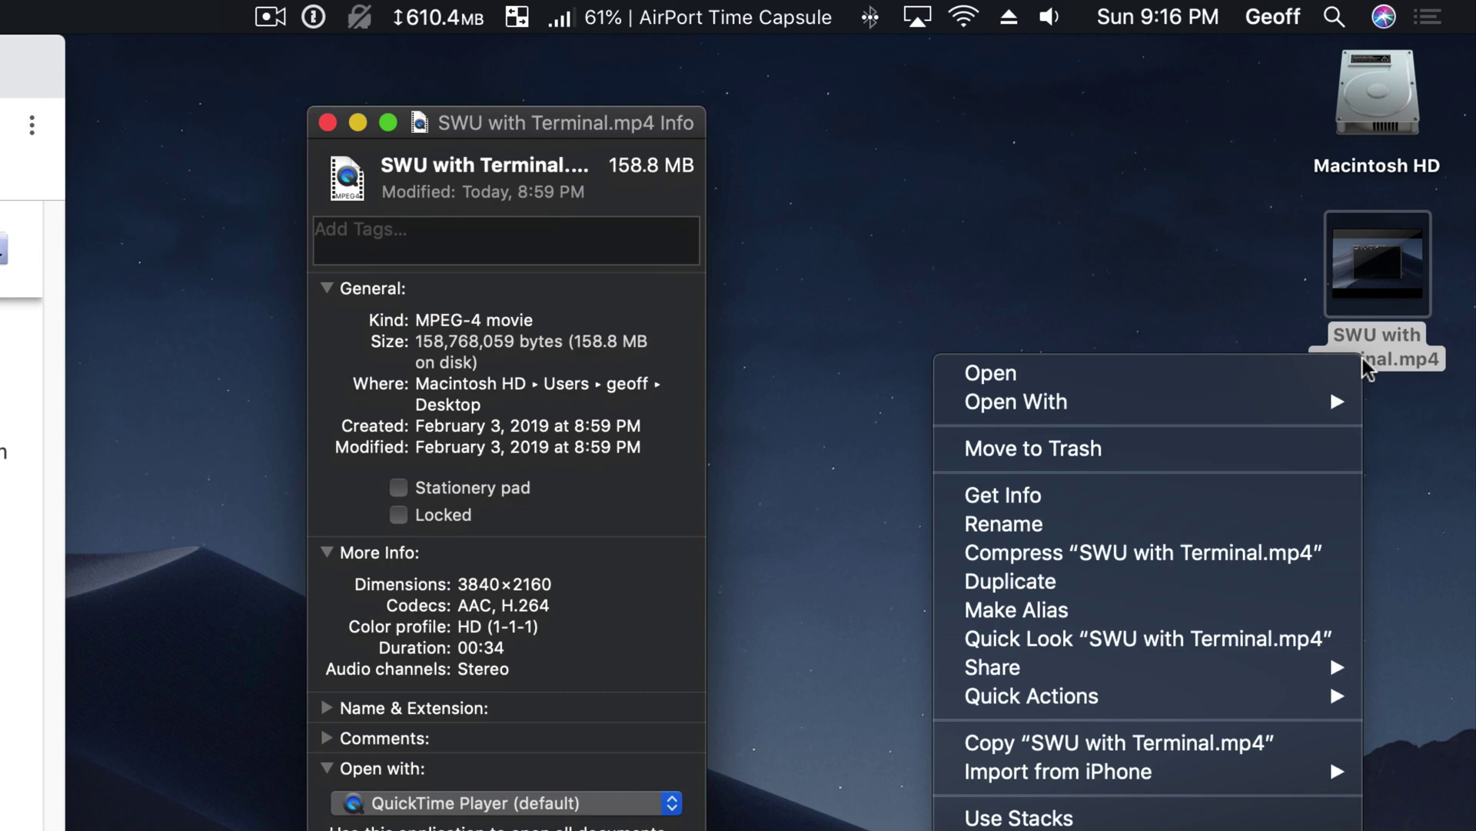
key(Escape)
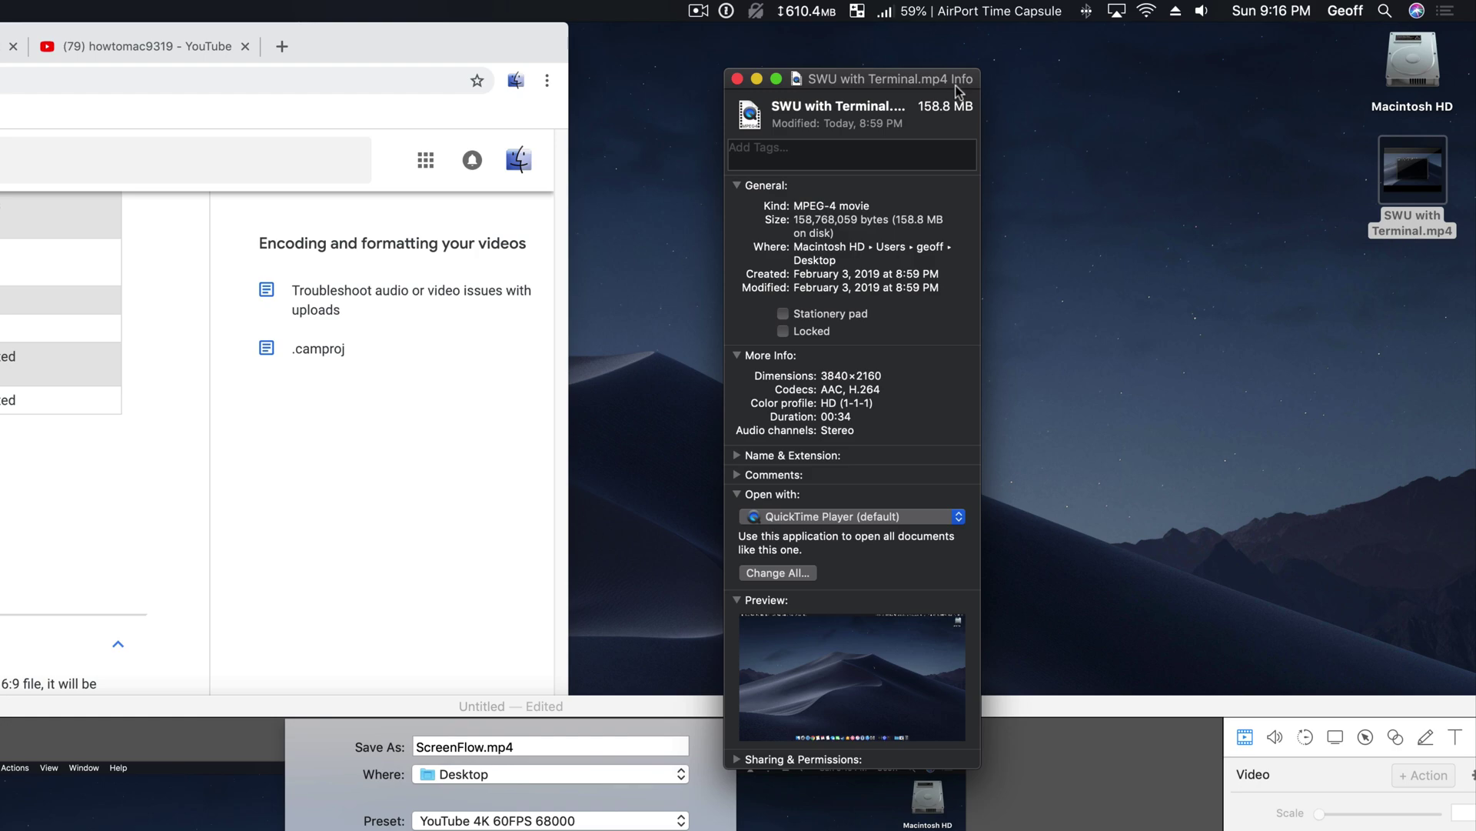
- Check the Info window's 3840×2160 dimensions, AAC and H.264 codecs, and 158.8 MB size
drag(956, 80, 1031, 69)
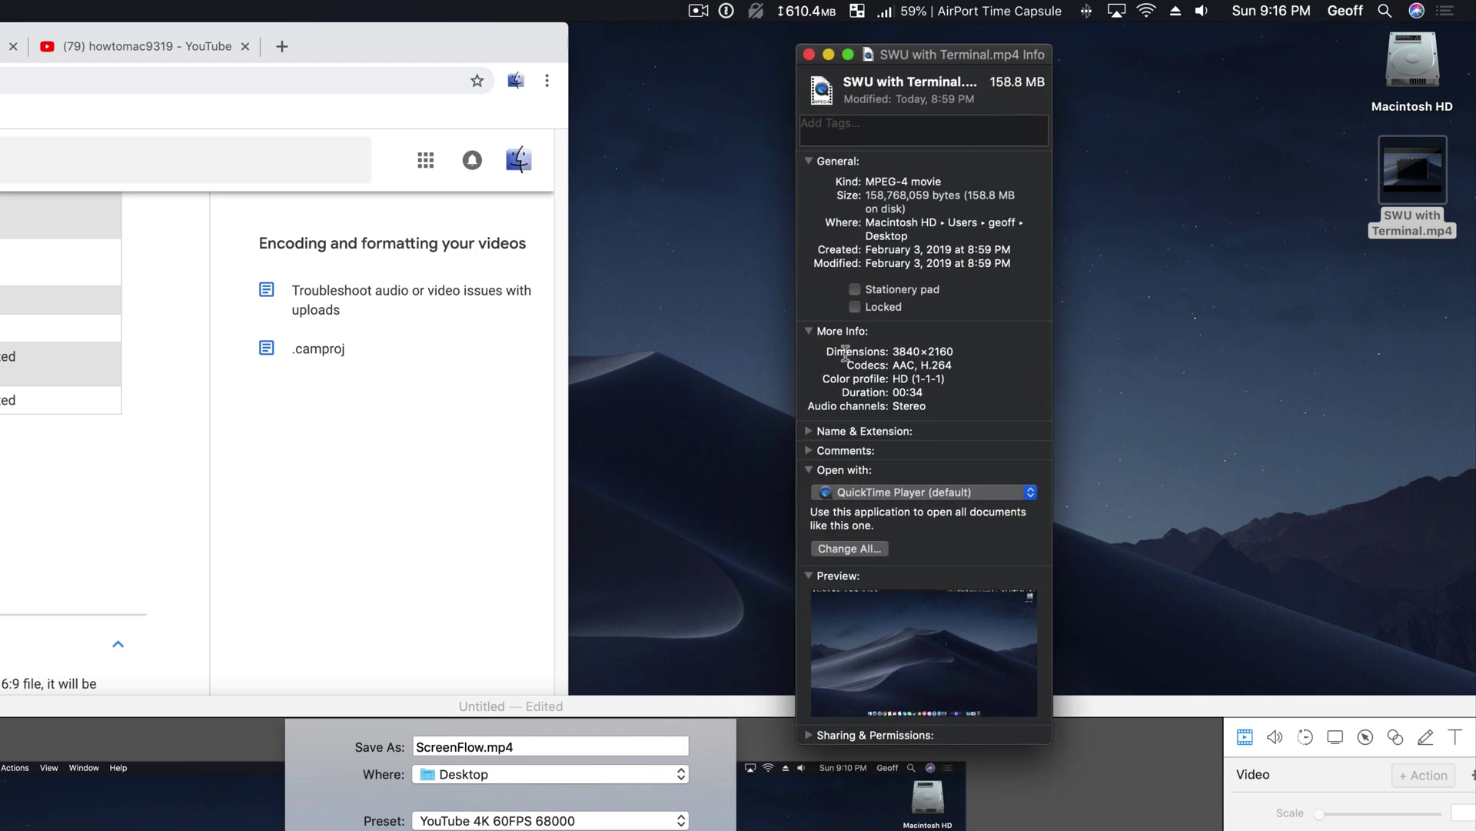
drag(845, 353, 904, 350)
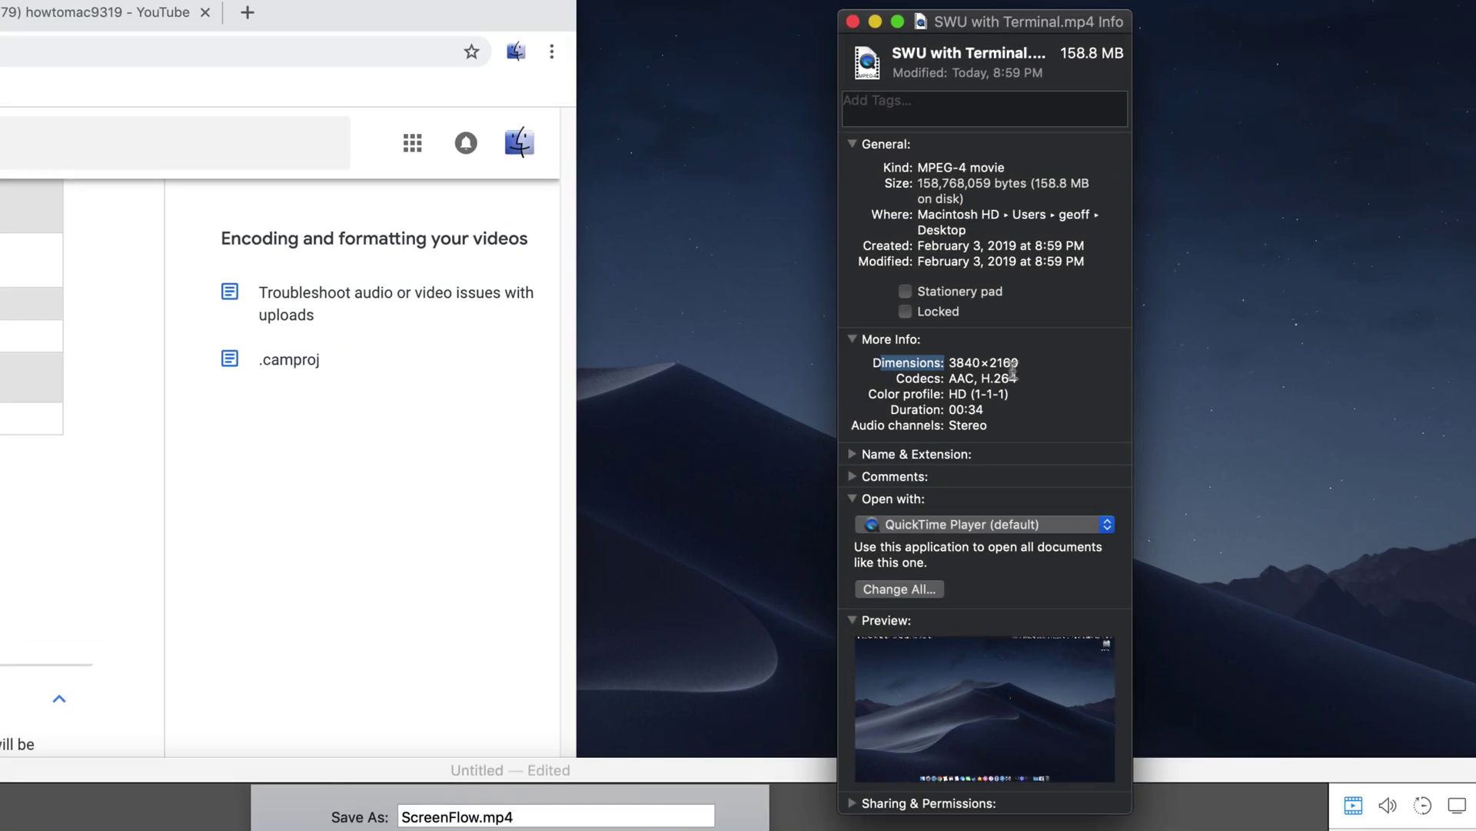
drag(957, 378, 1014, 389)
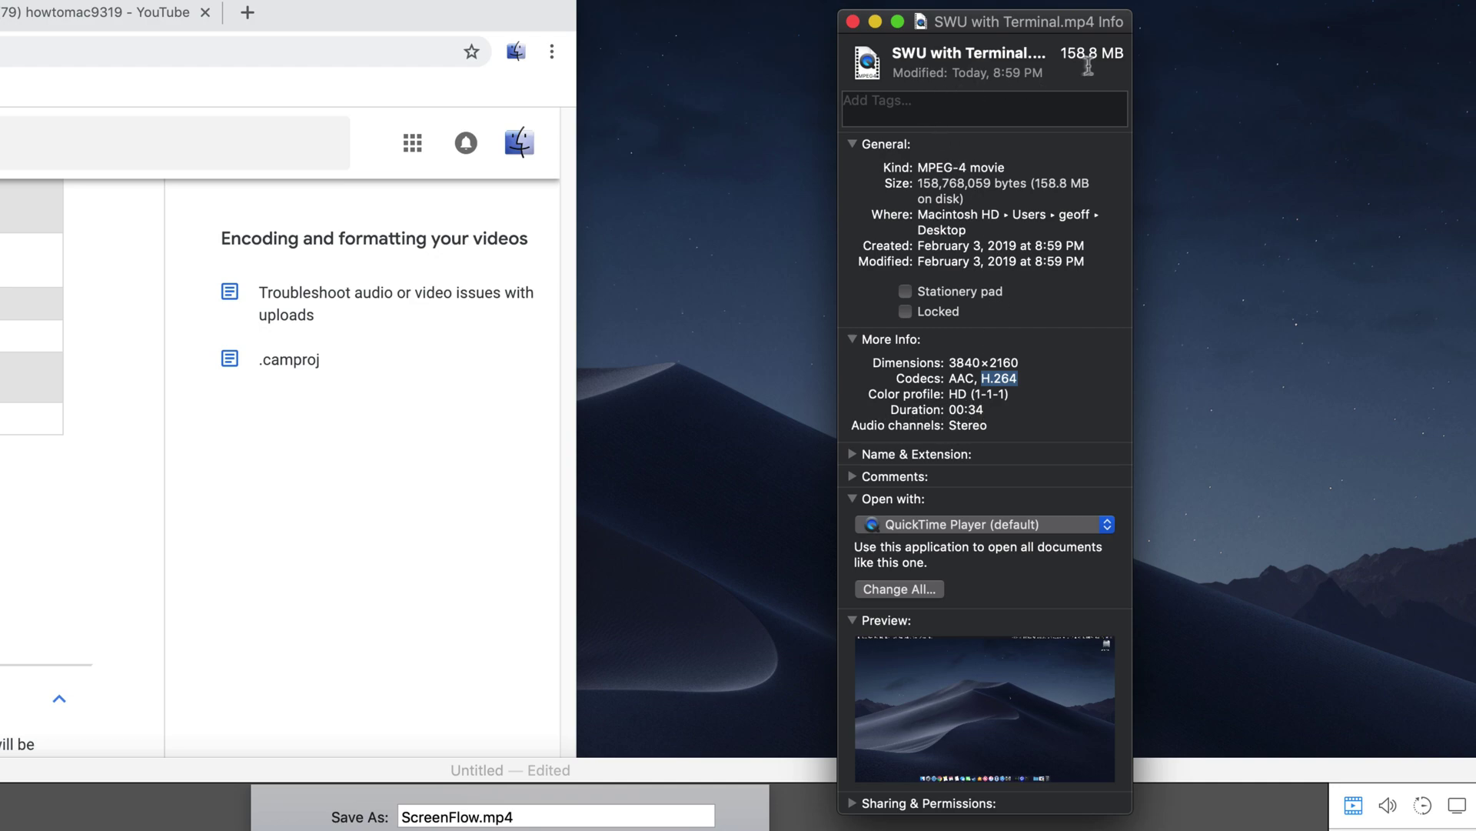
drag(1063, 56, 1115, 56)
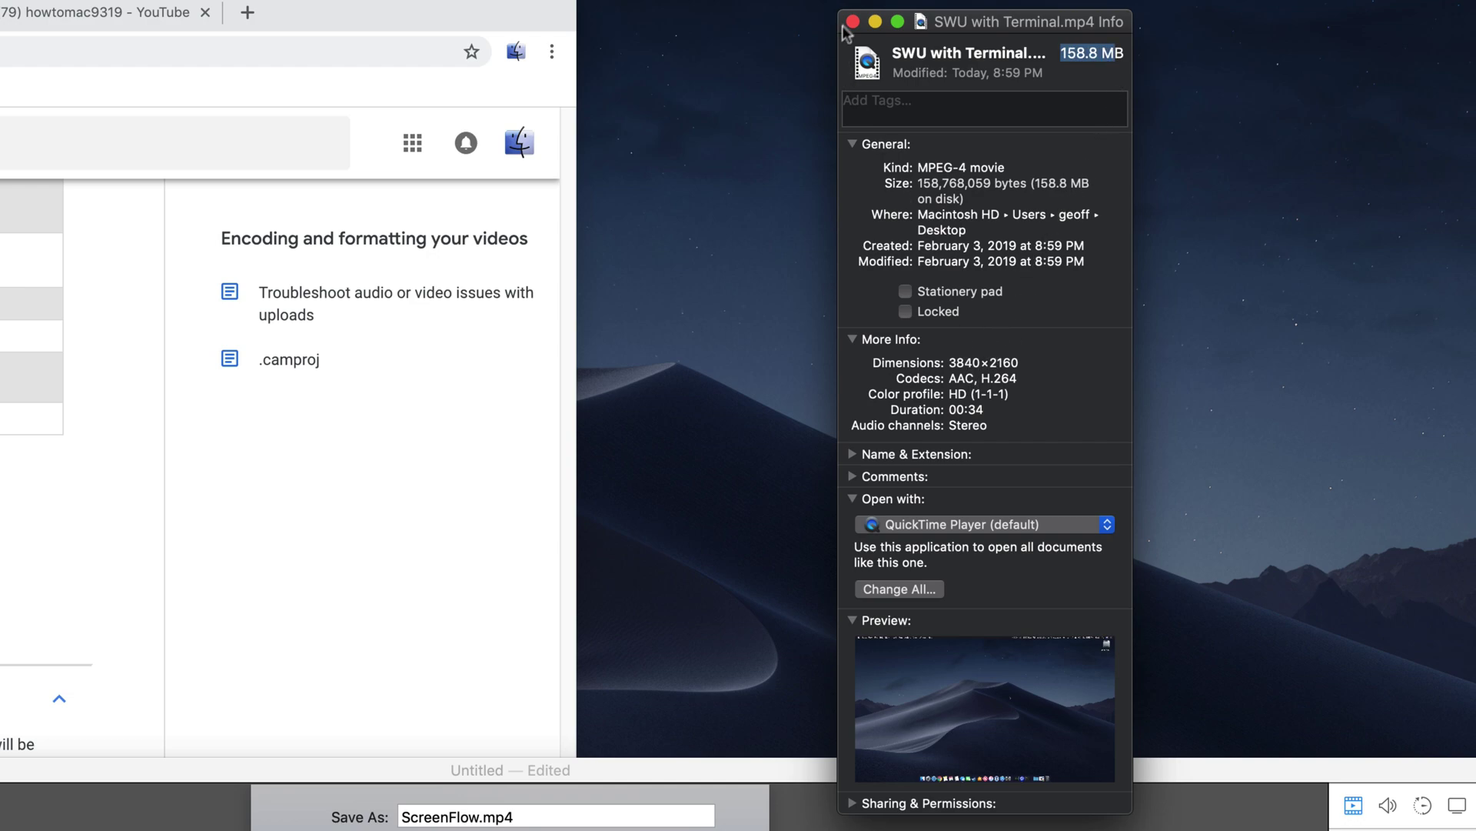
- Close the SWU with Terminal.mp4 Info window and scroll the help page up slightly
click(854, 22)
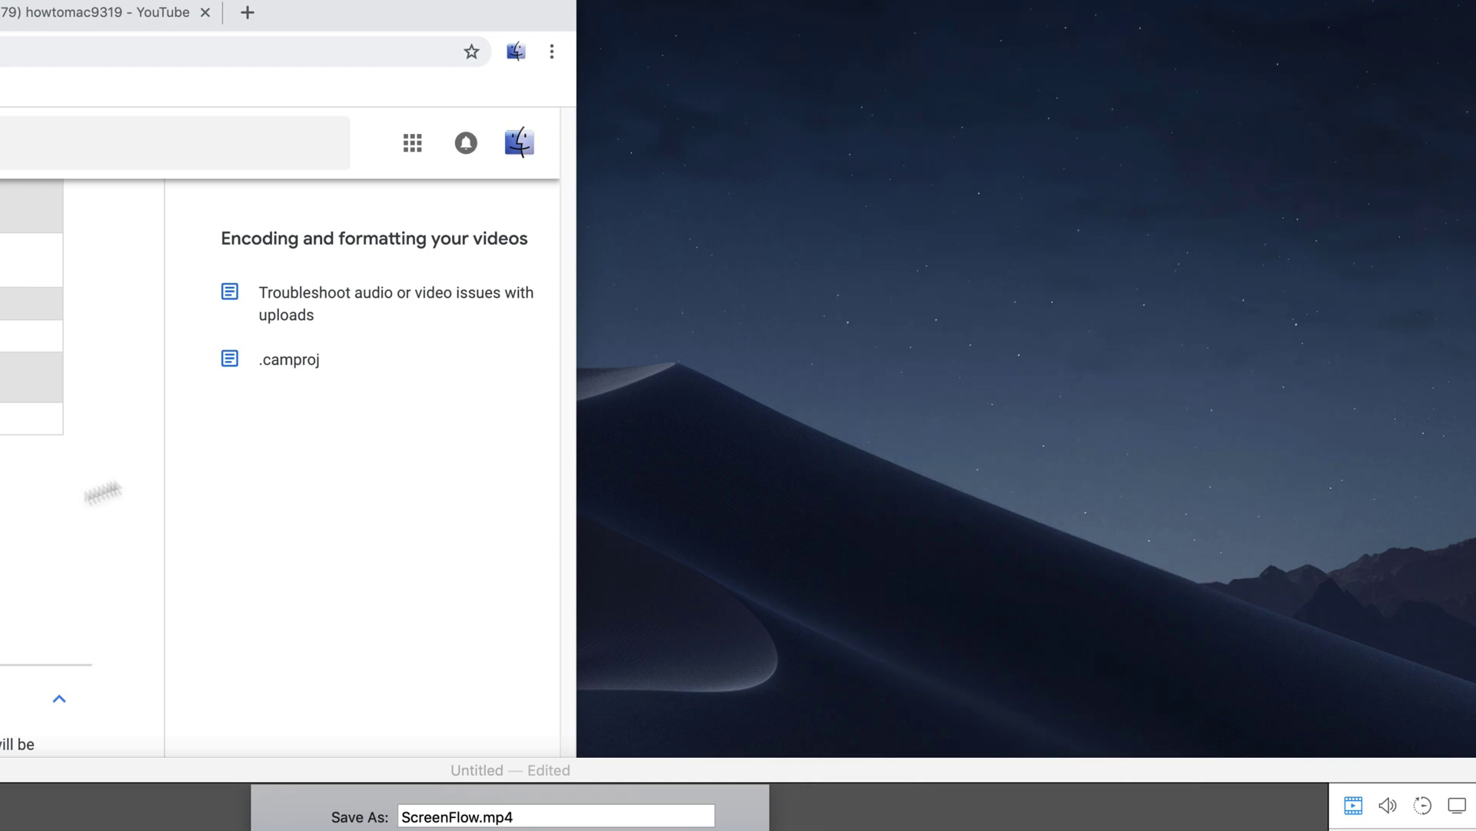
scroll(45, 520, up, 2)
scroll(459, 362, up, 1)
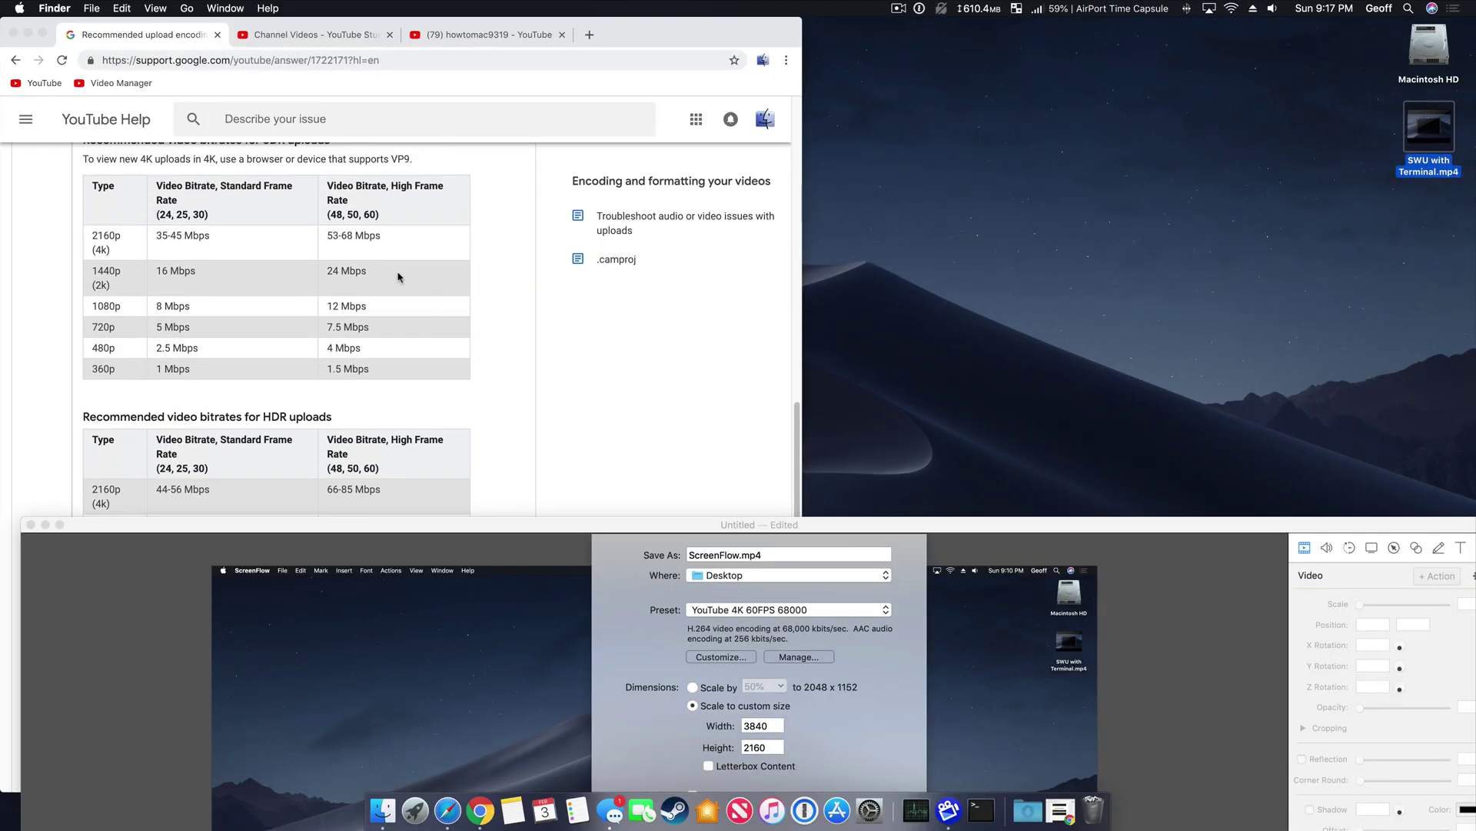